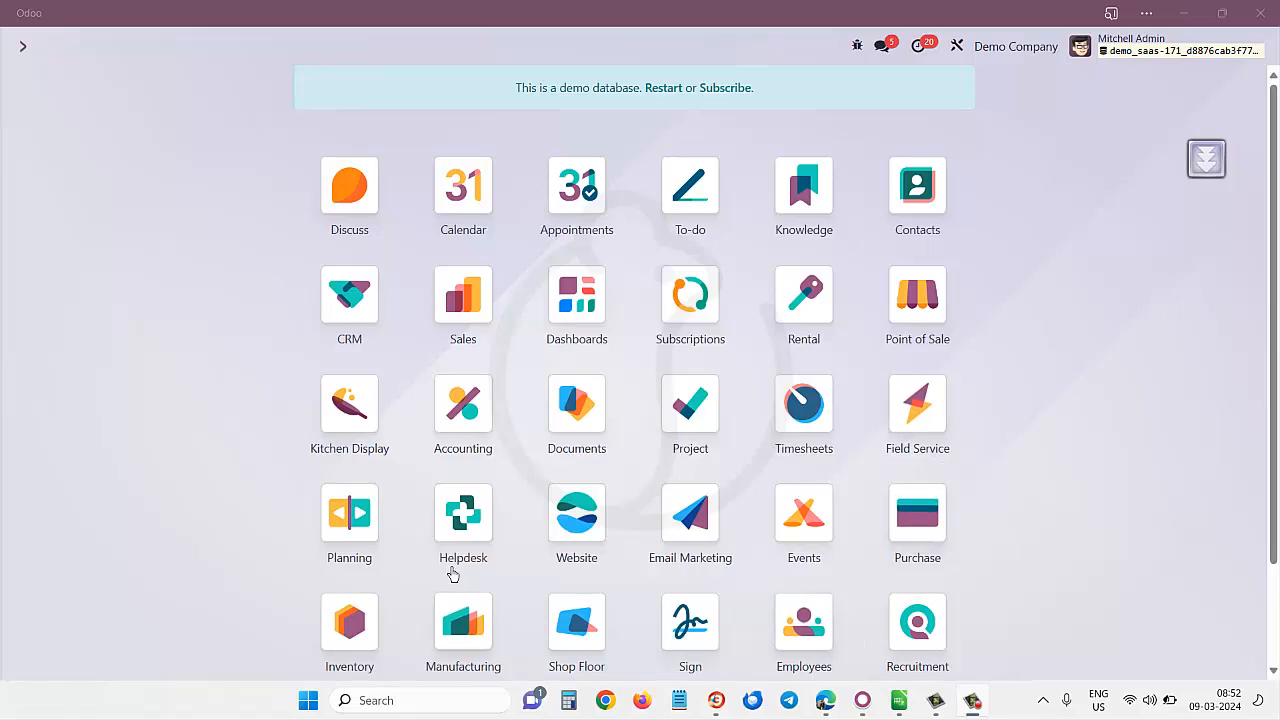
Step: Open the Trial Balance report in Accounting and clear its Office Design analytic account filter
{"action": "left_click", "coordinate": [476, 410]}
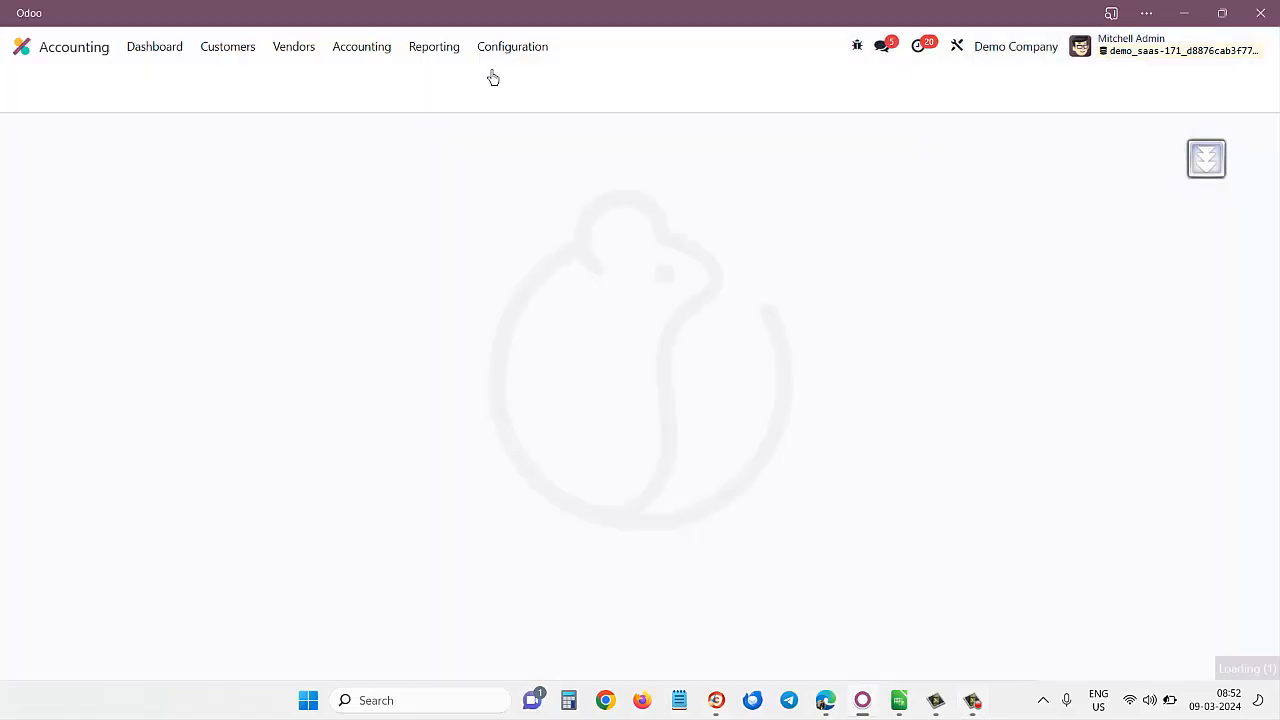
{"action": "left_click", "coordinate": [433, 47]}
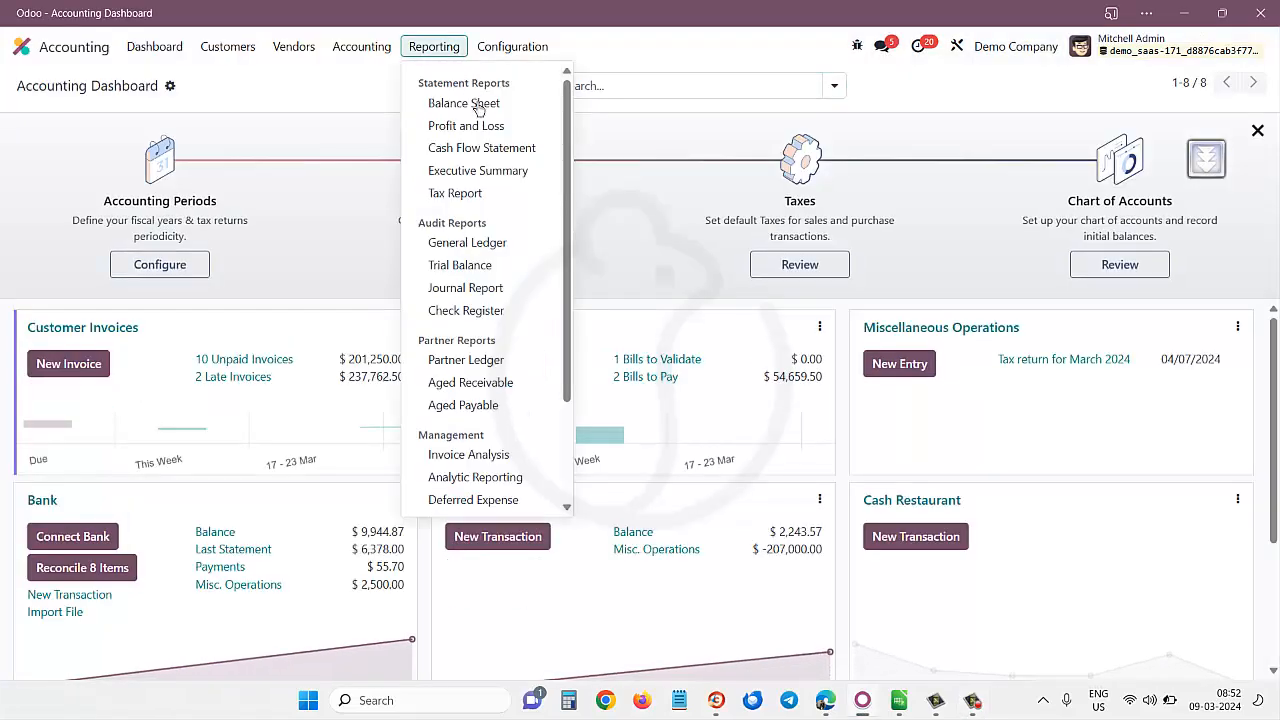
{"action": "left_click", "coordinate": [505, 268]}
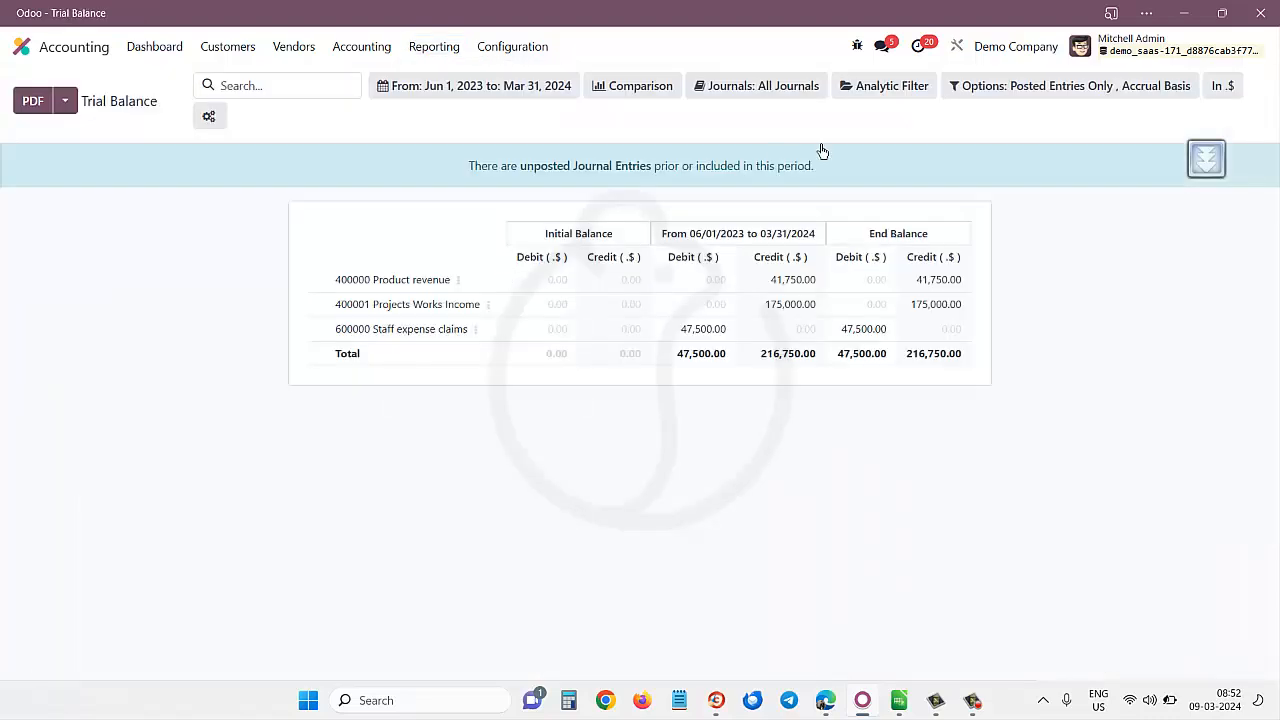
{"action": "left_click", "coordinate": [900, 90]}
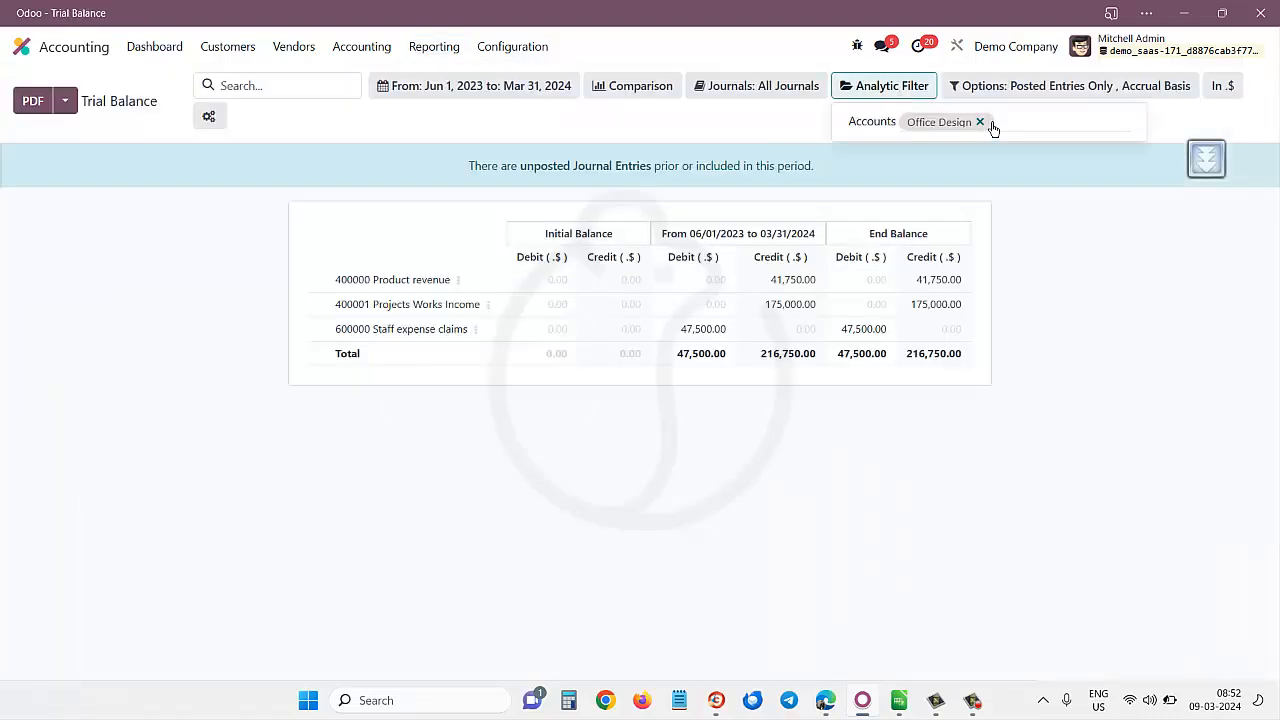
{"action": "left_click", "coordinate": [980, 123]}
{"action": "scroll", "coordinate": [1100, 480], "scroll_direction": "down", "scroll_amount": 2}
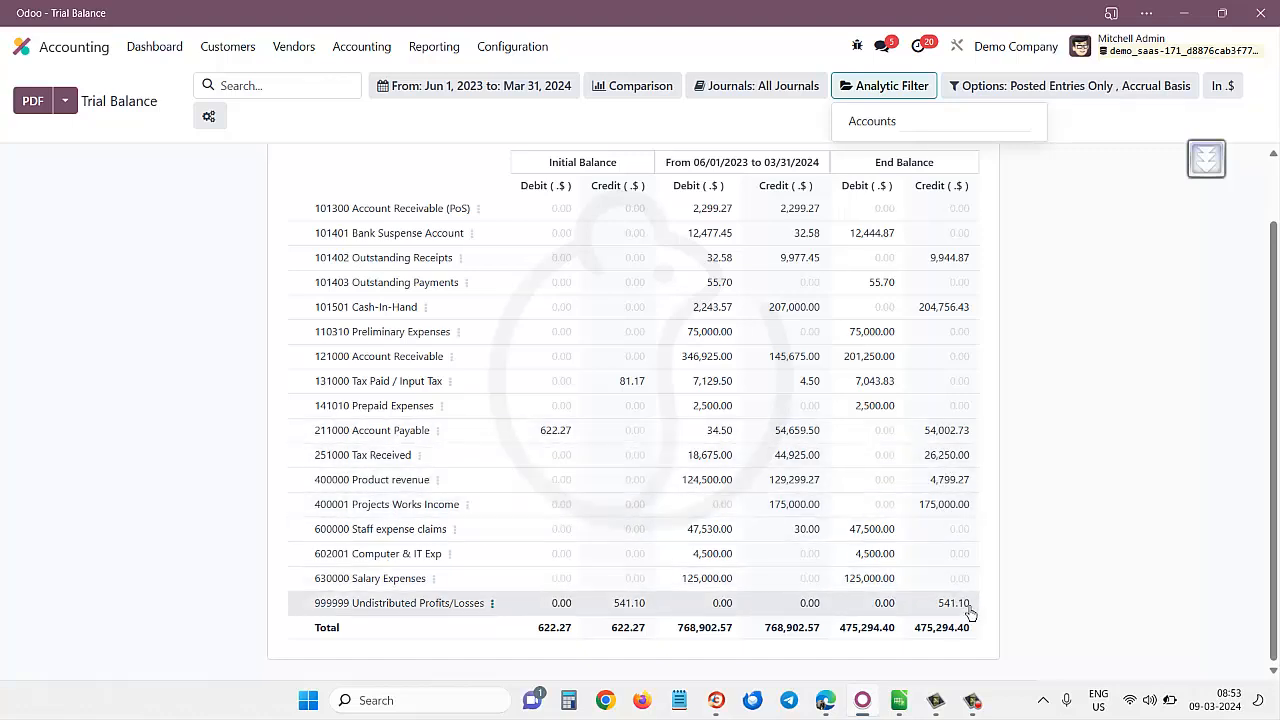
Step: Filter the Trial Balance by the Office Design analytic account
{"action": "left_click", "coordinate": [958, 131]}
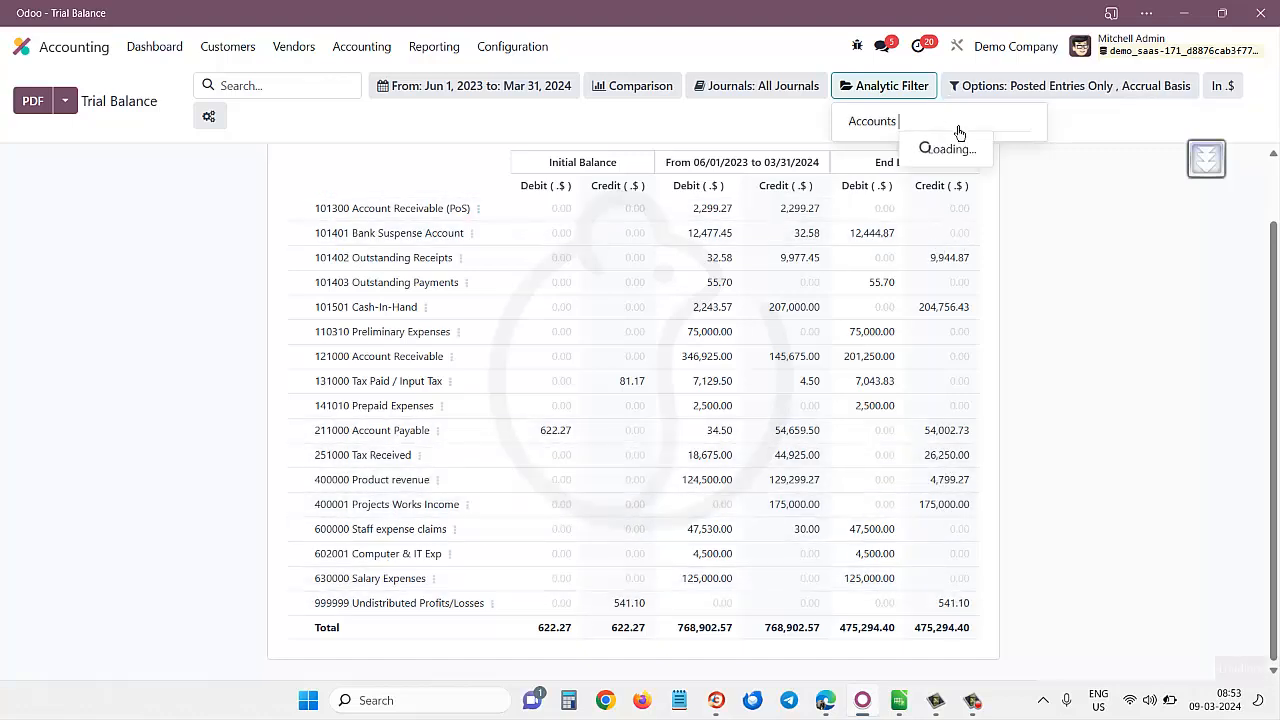
{"action": "type", "text": "office"}
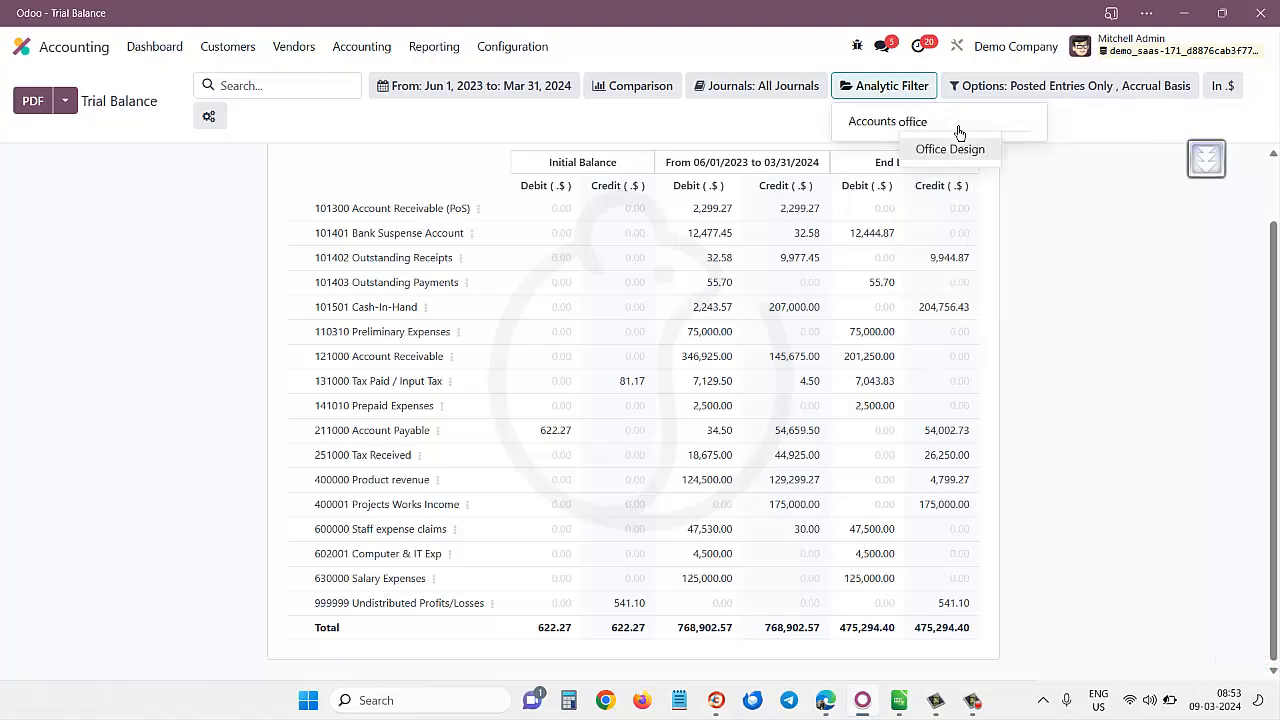
{"action": "left_click", "coordinate": [958, 131]}
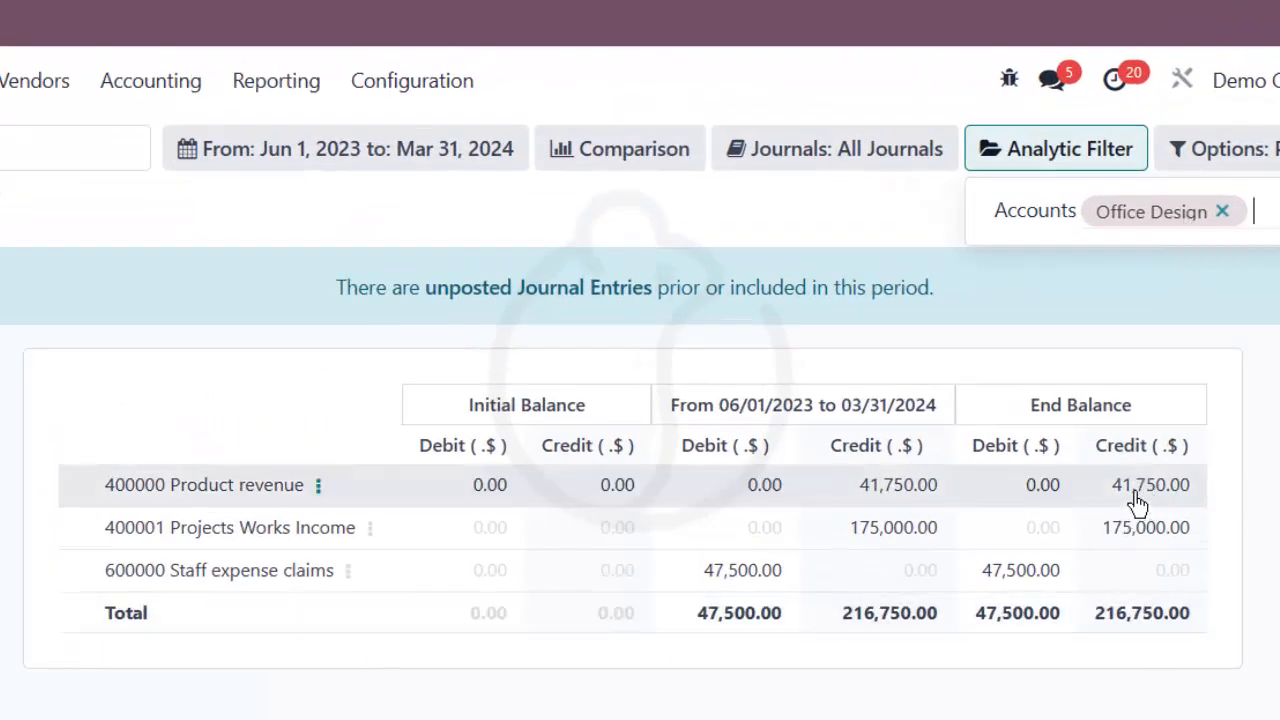
Step: Examine the end balances of Product revenue, Projects Works Income and Staff expense claims in the filtered Trial Balance
{"action": "left_click_drag", "start_coordinate": [1121, 484], "coordinate": [1196, 508]}
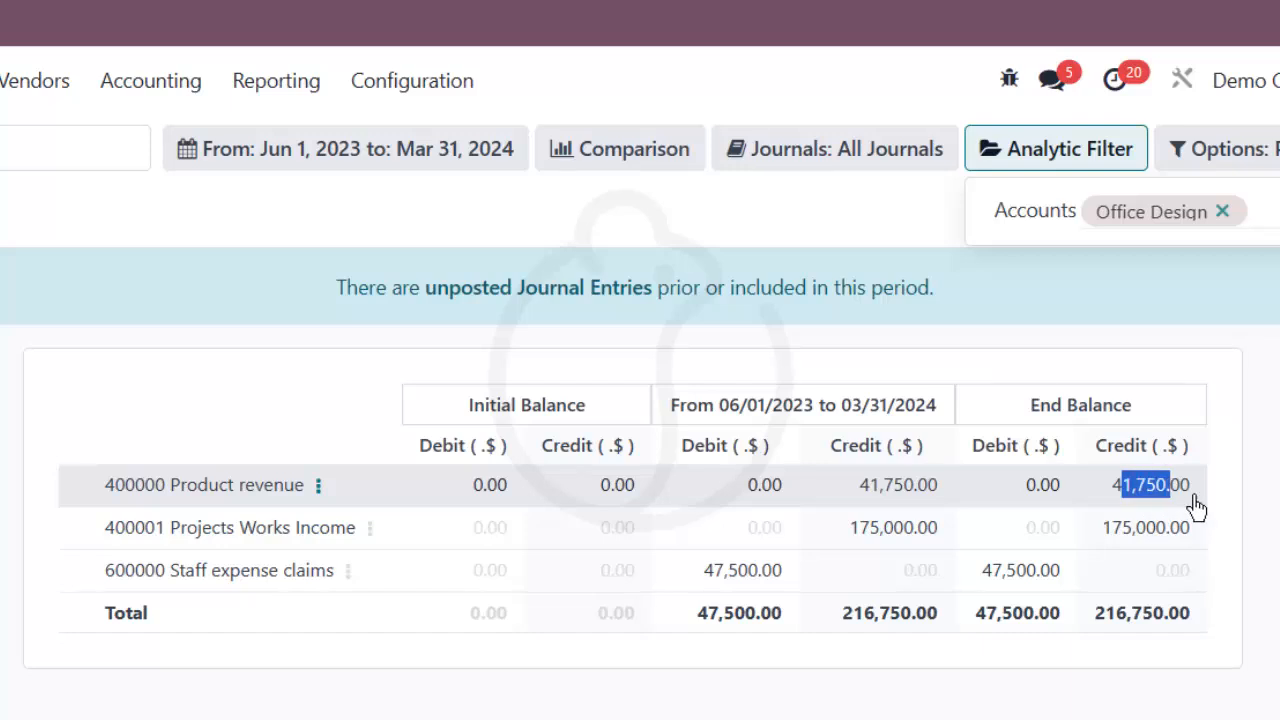
{"action": "left_click", "coordinate": [1112, 547]}
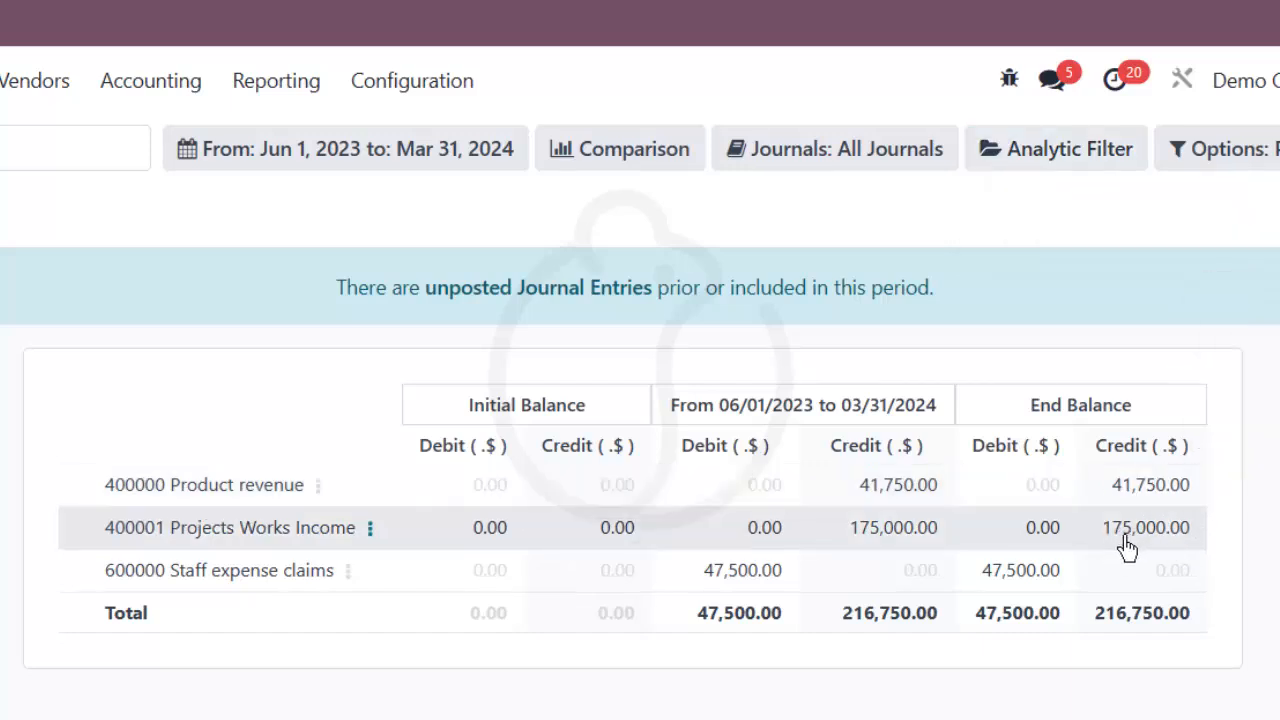
{"action": "left_click_drag", "start_coordinate": [1106, 540], "coordinate": [1205, 557]}
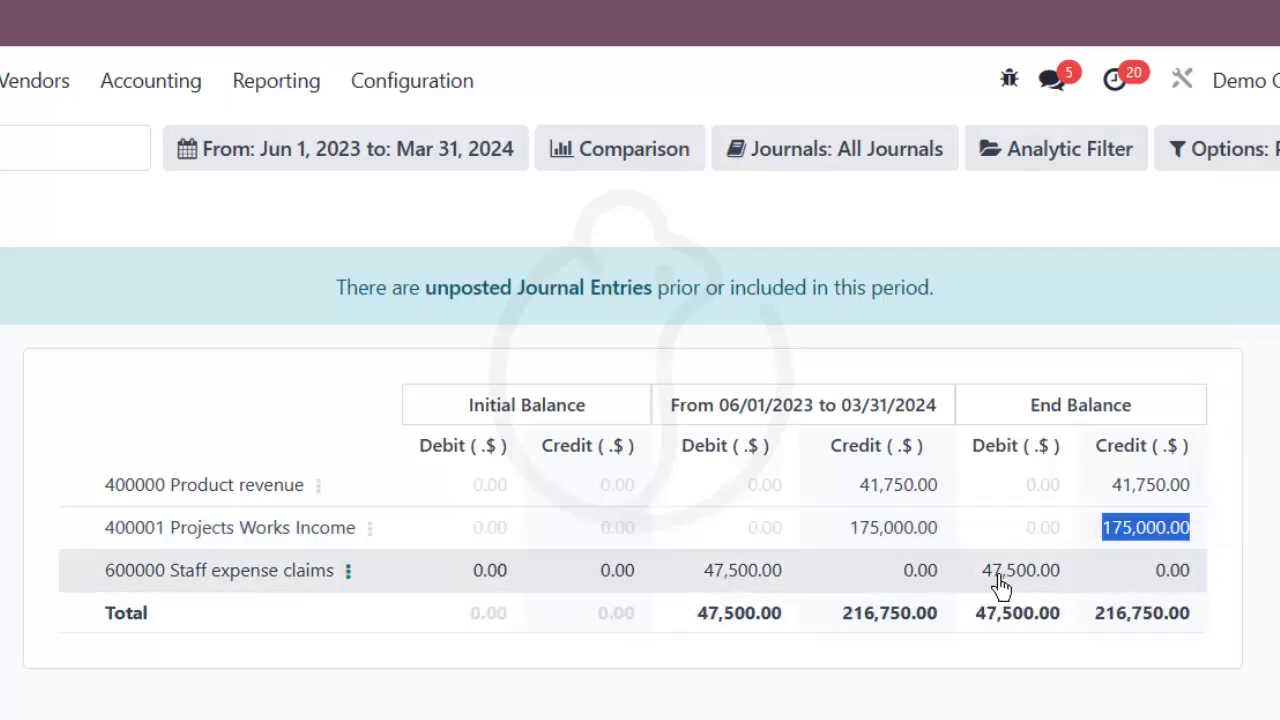
{"action": "left_click_drag", "start_coordinate": [984, 588], "coordinate": [1078, 597]}
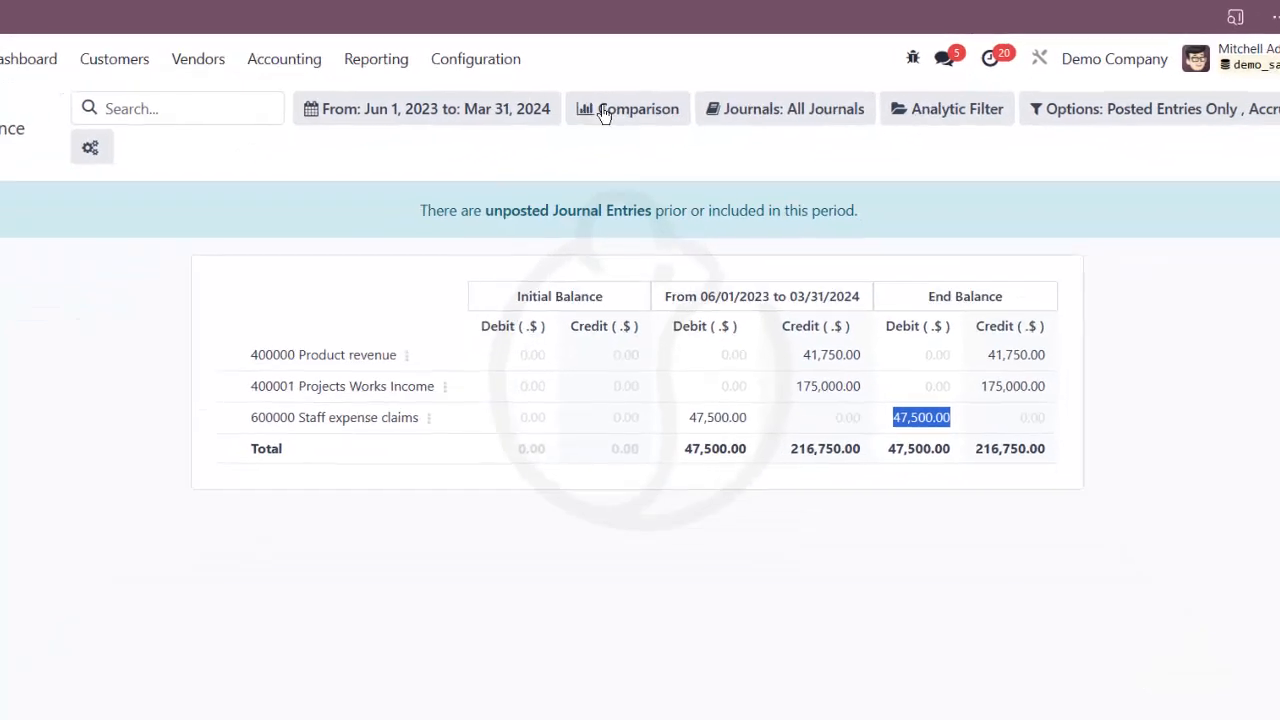
Step: Open the Profit and Loss report and expand Operating Income to review the accounts in the Office Design column
{"action": "left_click", "coordinate": [376, 58]}
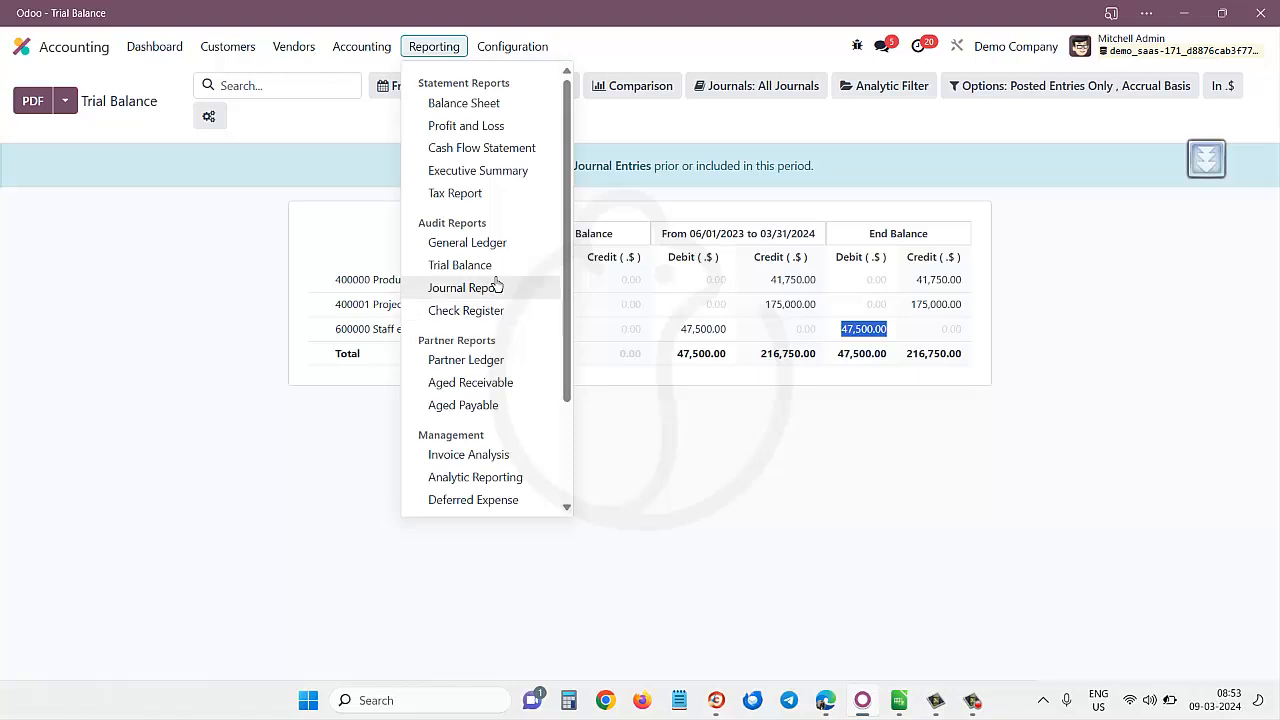
{"action": "left_click", "coordinate": [495, 140]}
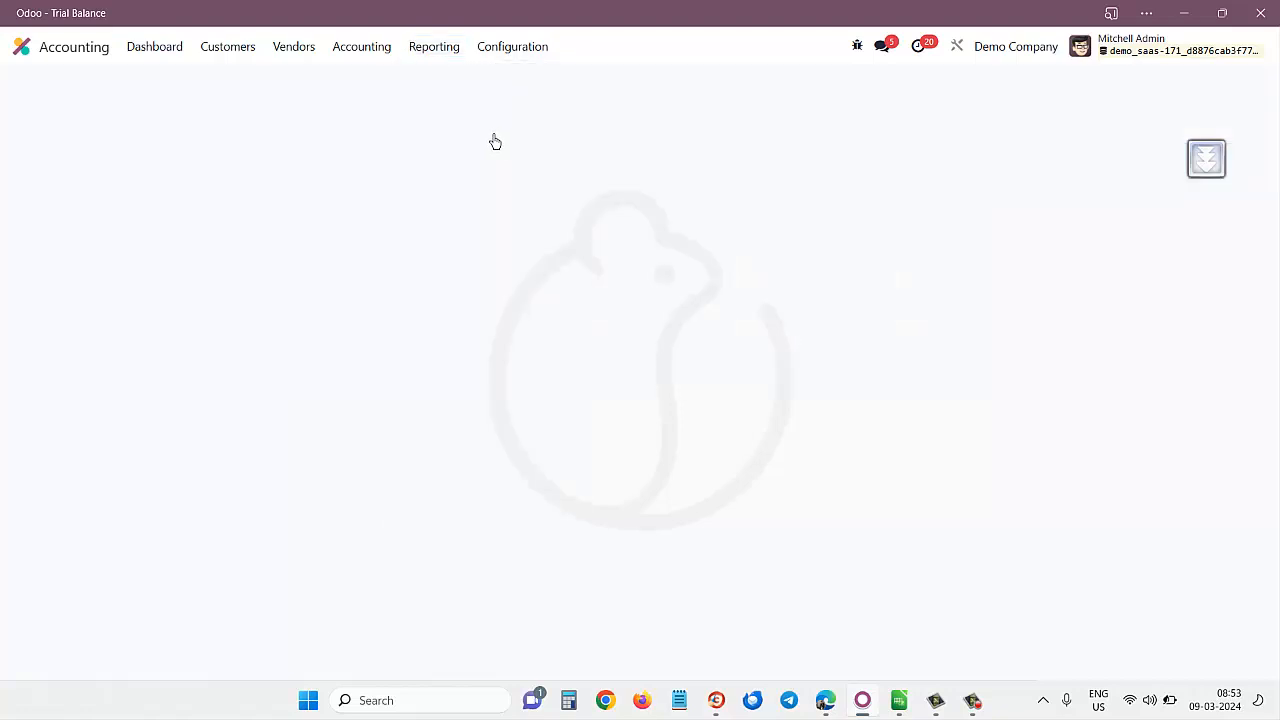
{"action": "left_click", "coordinate": [840, 88]}
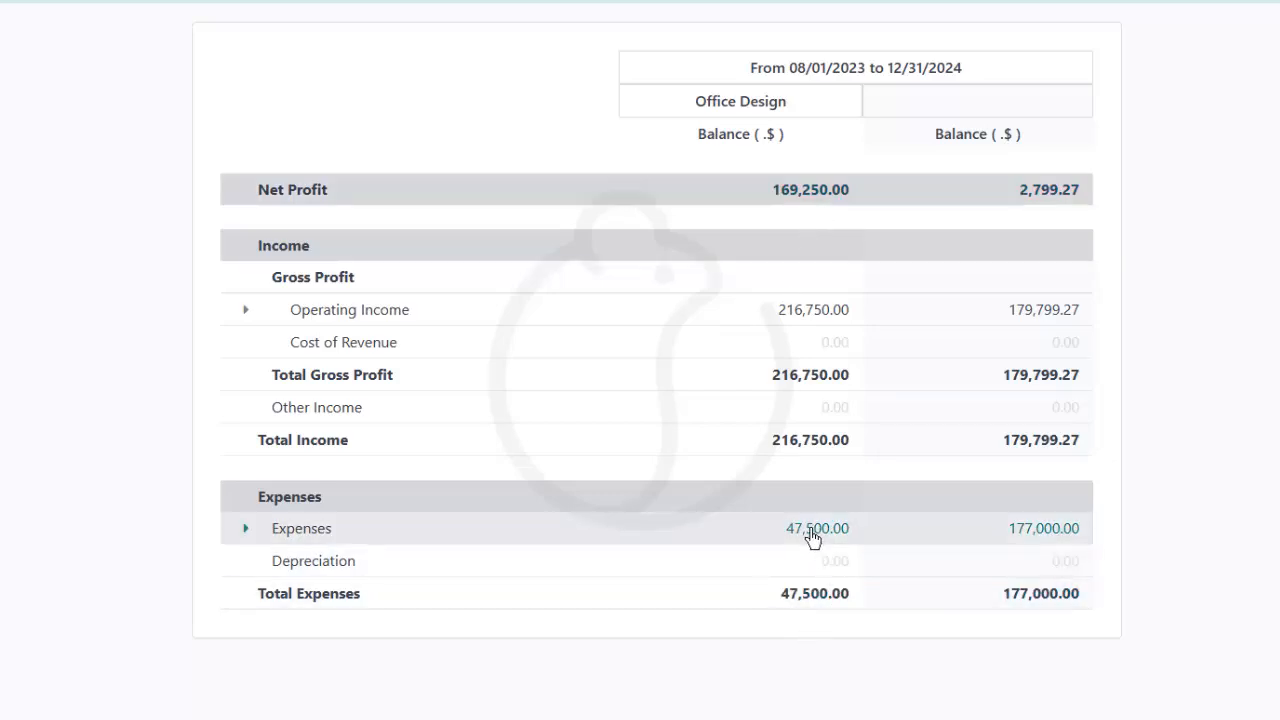
{"action": "left_click", "coordinate": [250, 315]}
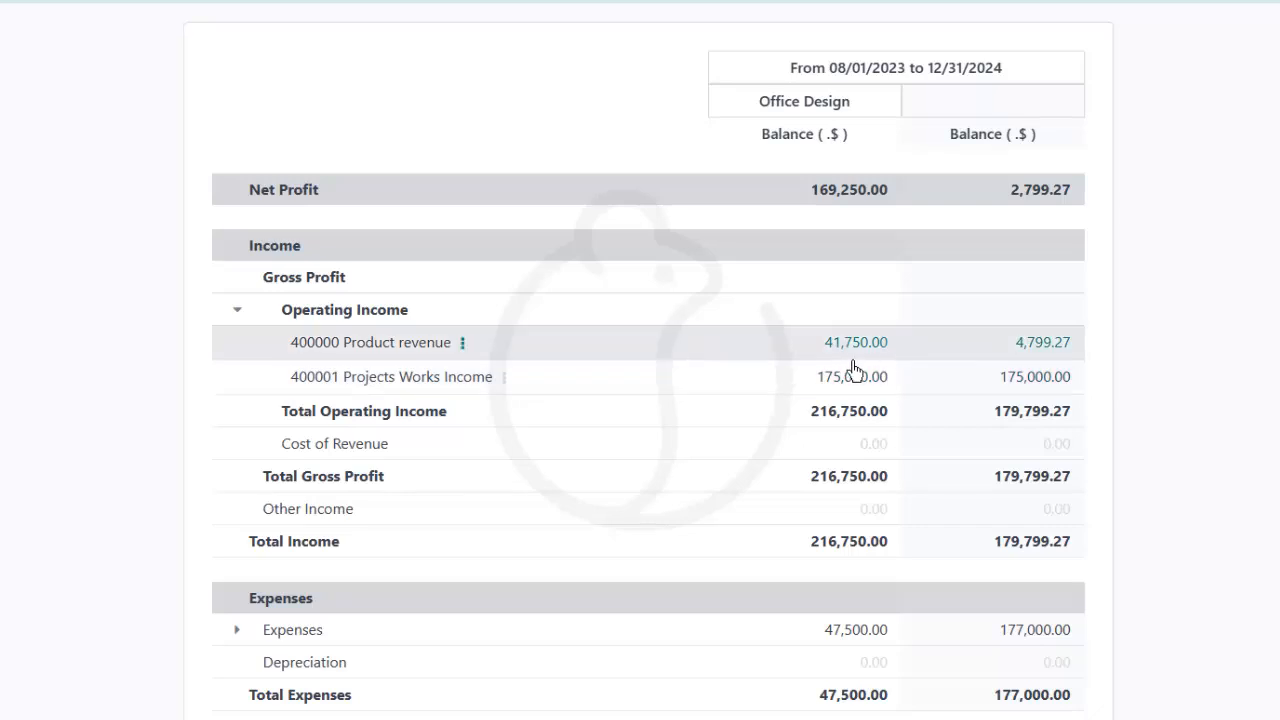
{"action": "scroll", "coordinate": [849, 380], "scroll_direction": "down", "scroll_amount": 1}
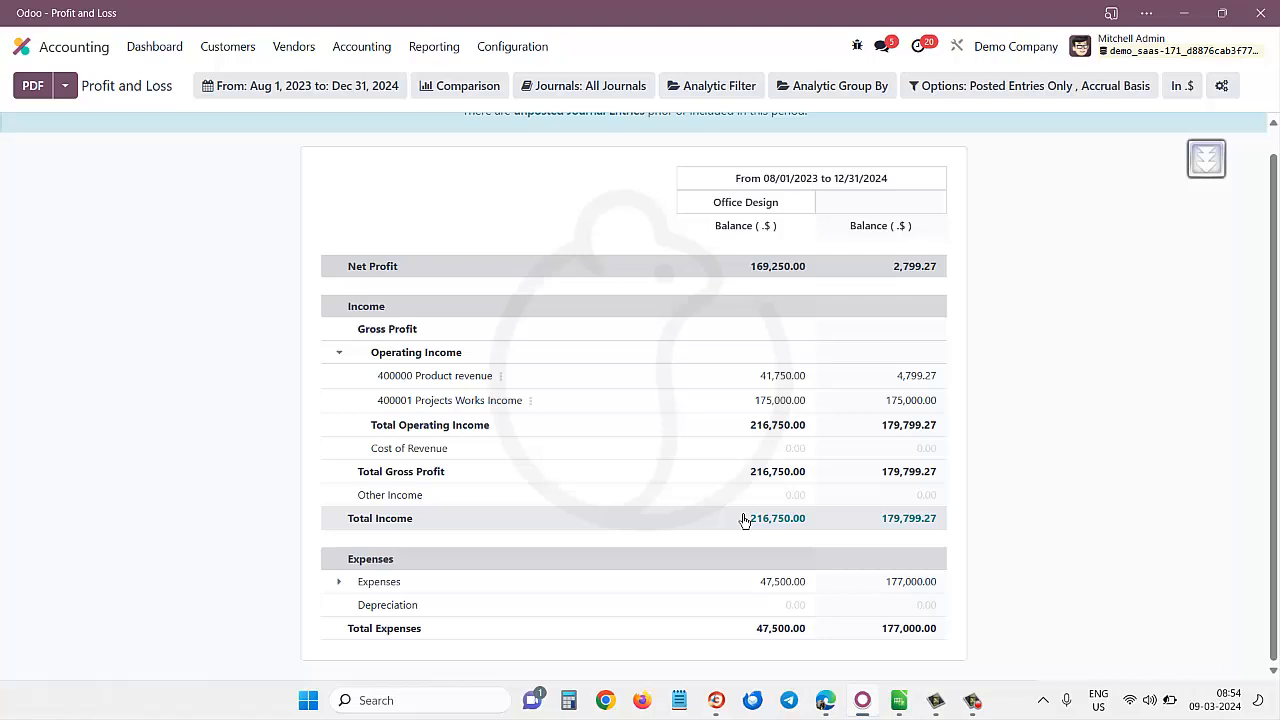
Step: Replace Office Design with the Administrative account in the Profit and Loss report's analytic grouping
{"action": "left_click", "coordinate": [856, 88]}
{"action": "left_click", "coordinate": [916, 122]}
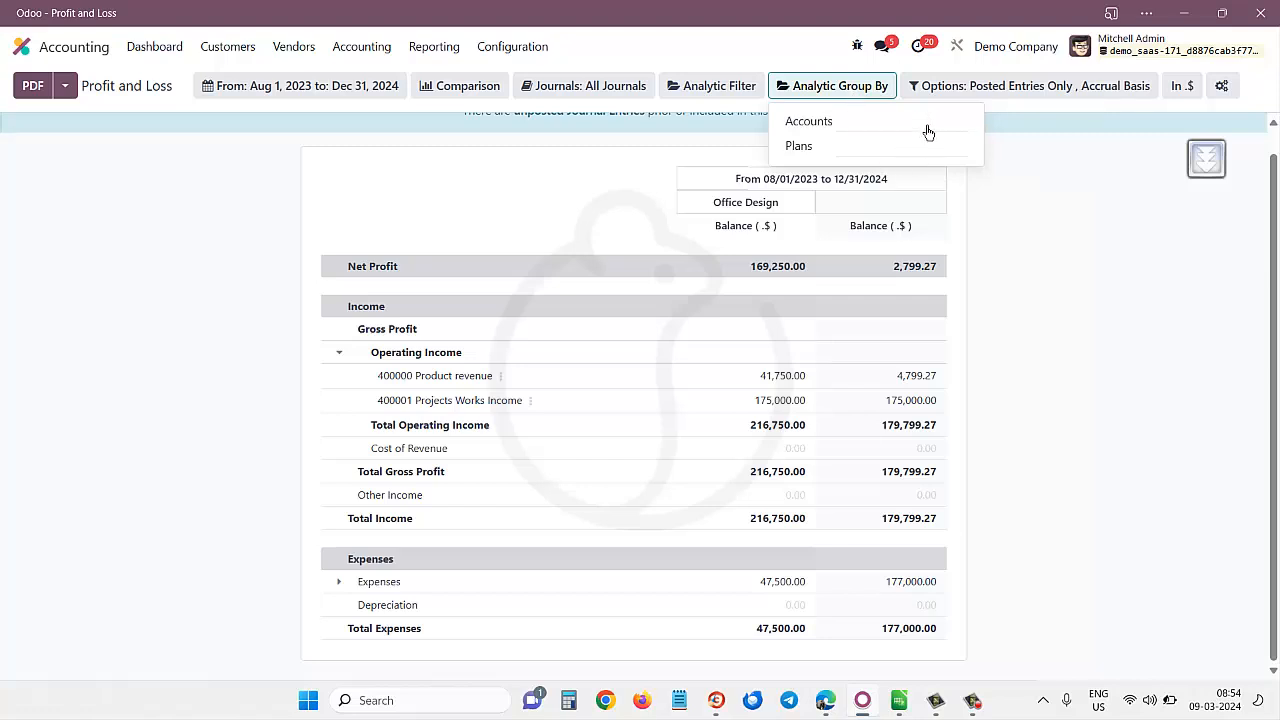
{"action": "left_click", "coordinate": [891, 128]}
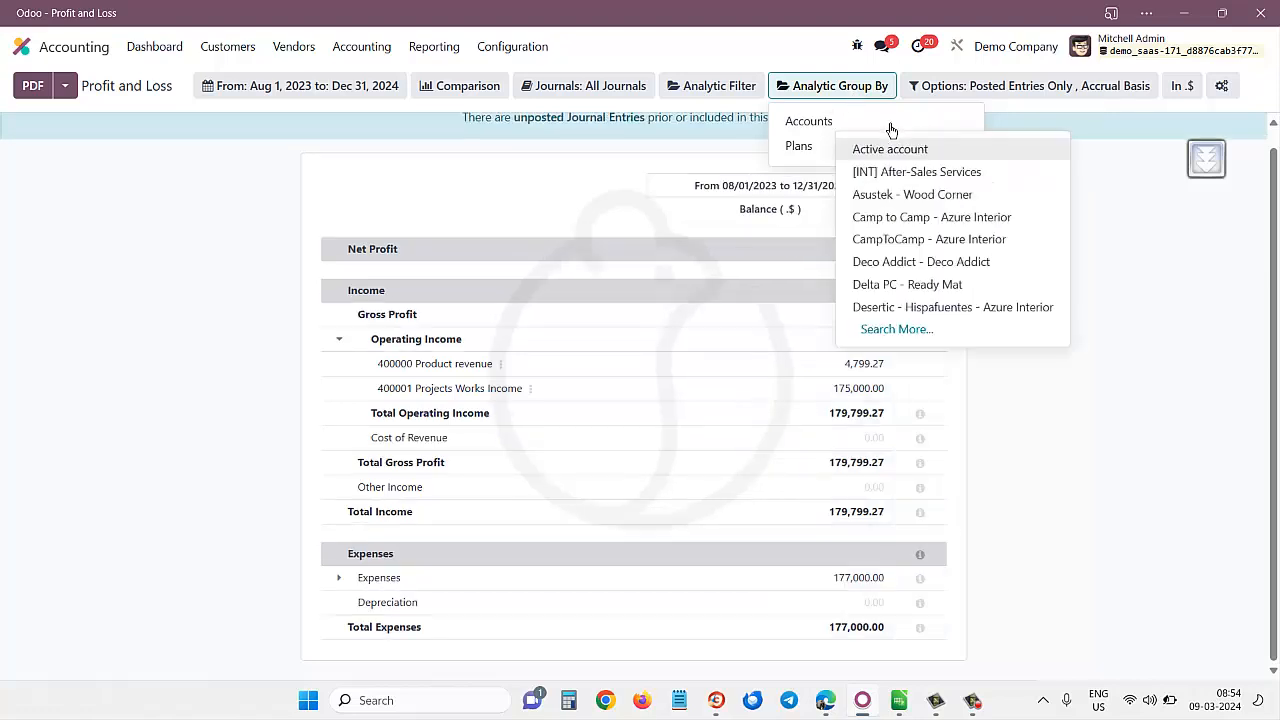
{"action": "type", "text": "admi"}
{"action": "key", "text": "Return"}
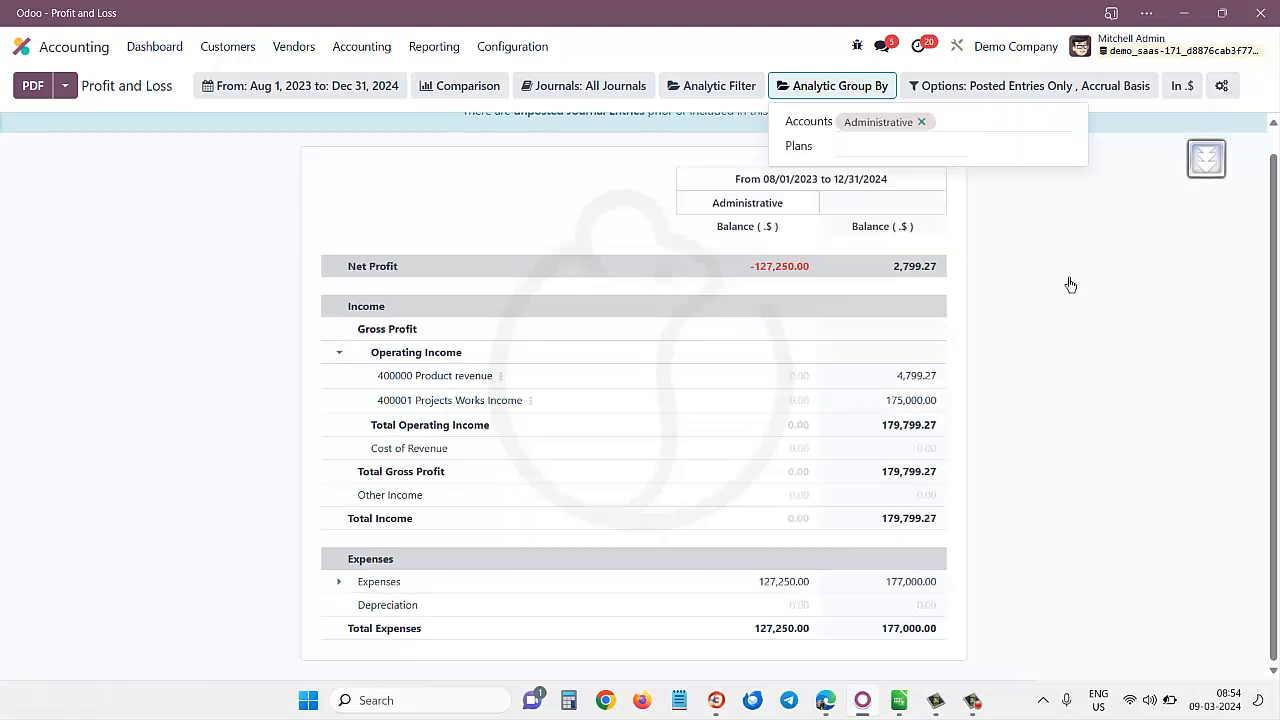
{"action": "left_click", "coordinate": [1062, 298]}
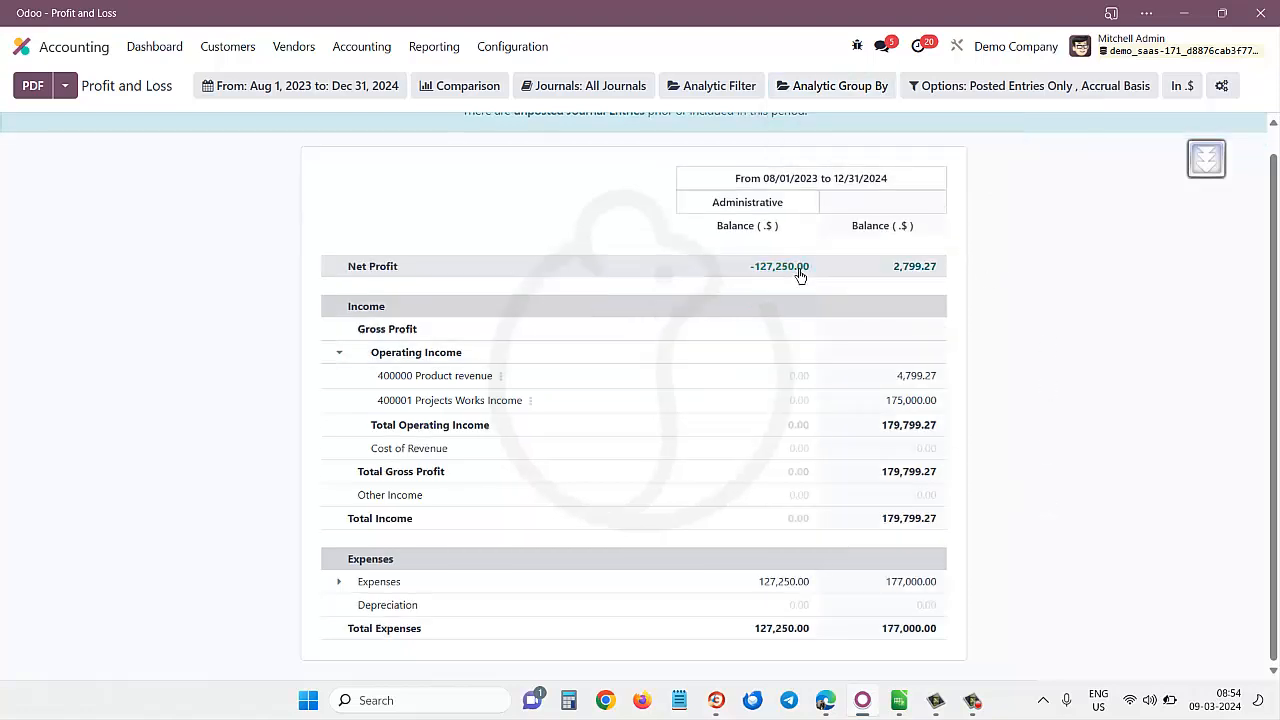
Step: Reopen the Trial Balance, remove the Office Design analytic filter and highlight the Salary Expenses ending debit balance
{"action": "left_click", "coordinate": [434, 50]}
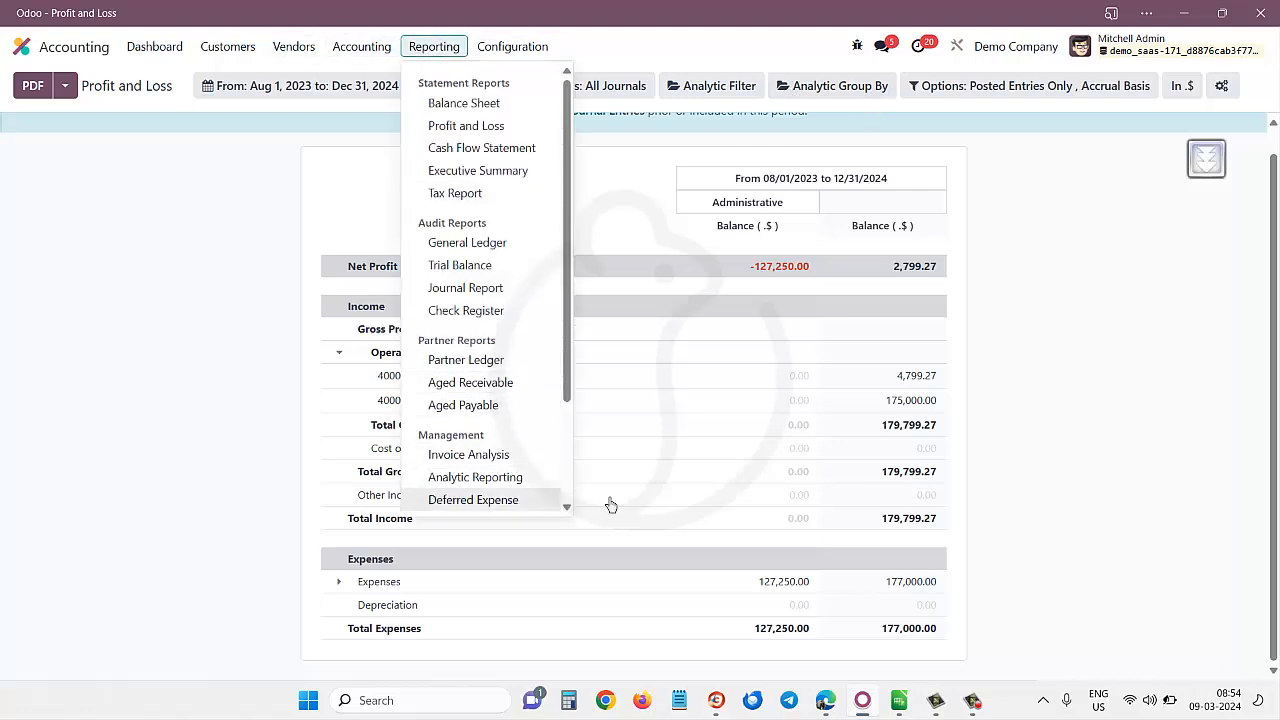
{"action": "scroll", "coordinate": [471, 495], "scroll_direction": "down", "scroll_amount": 1}
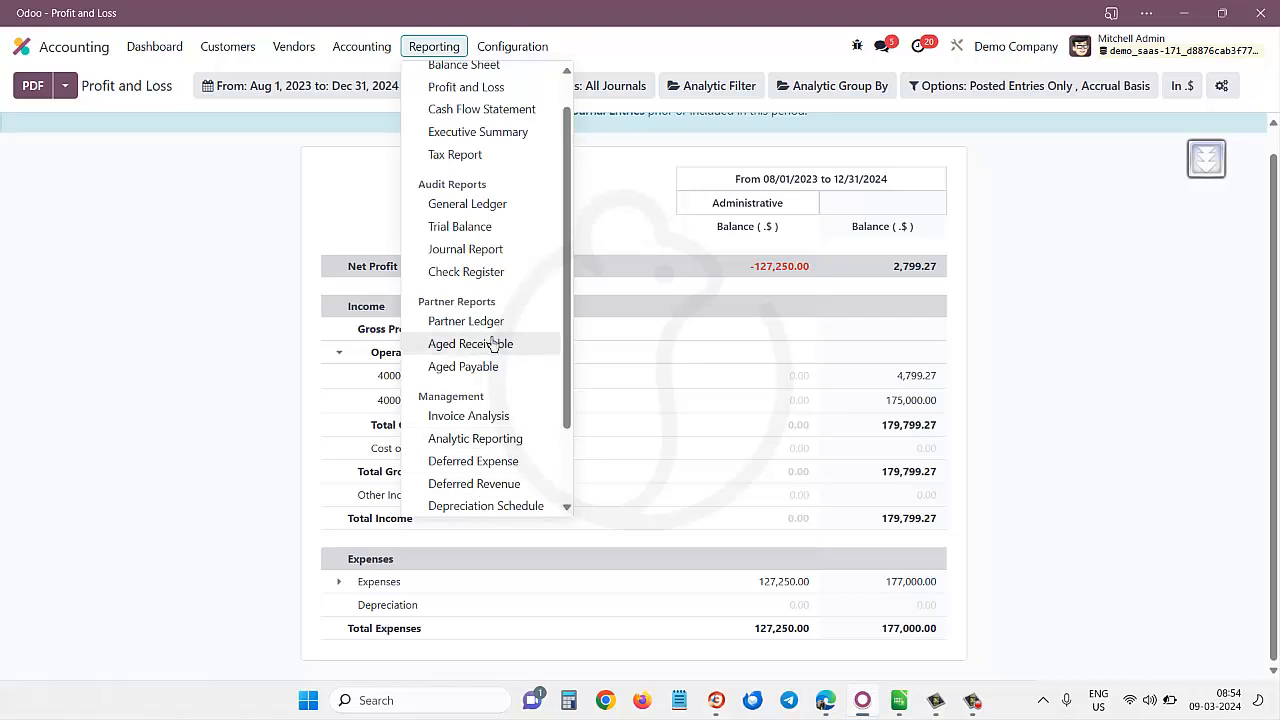
{"action": "left_click", "coordinate": [485, 236]}
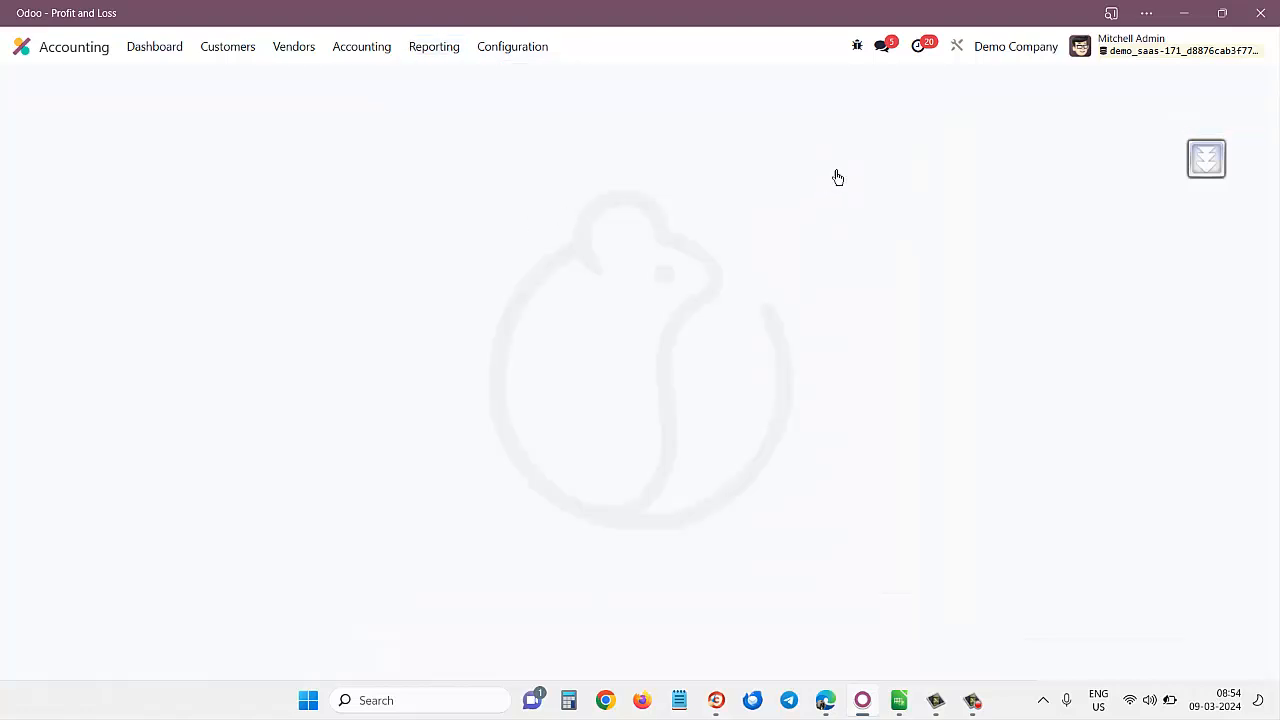
{"action": "left_click", "coordinate": [920, 90]}
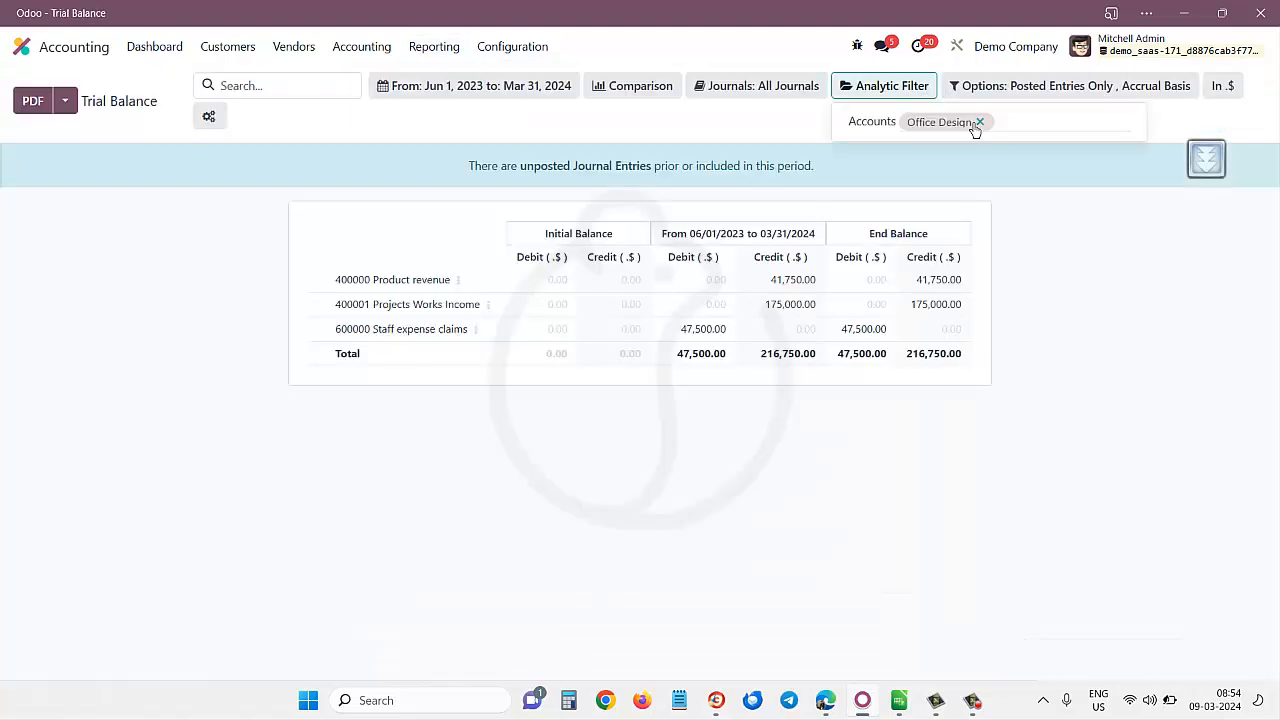
{"action": "left_click", "coordinate": [979, 122]}
{"action": "scroll", "coordinate": [1115, 357], "scroll_direction": "down", "scroll_amount": 1}
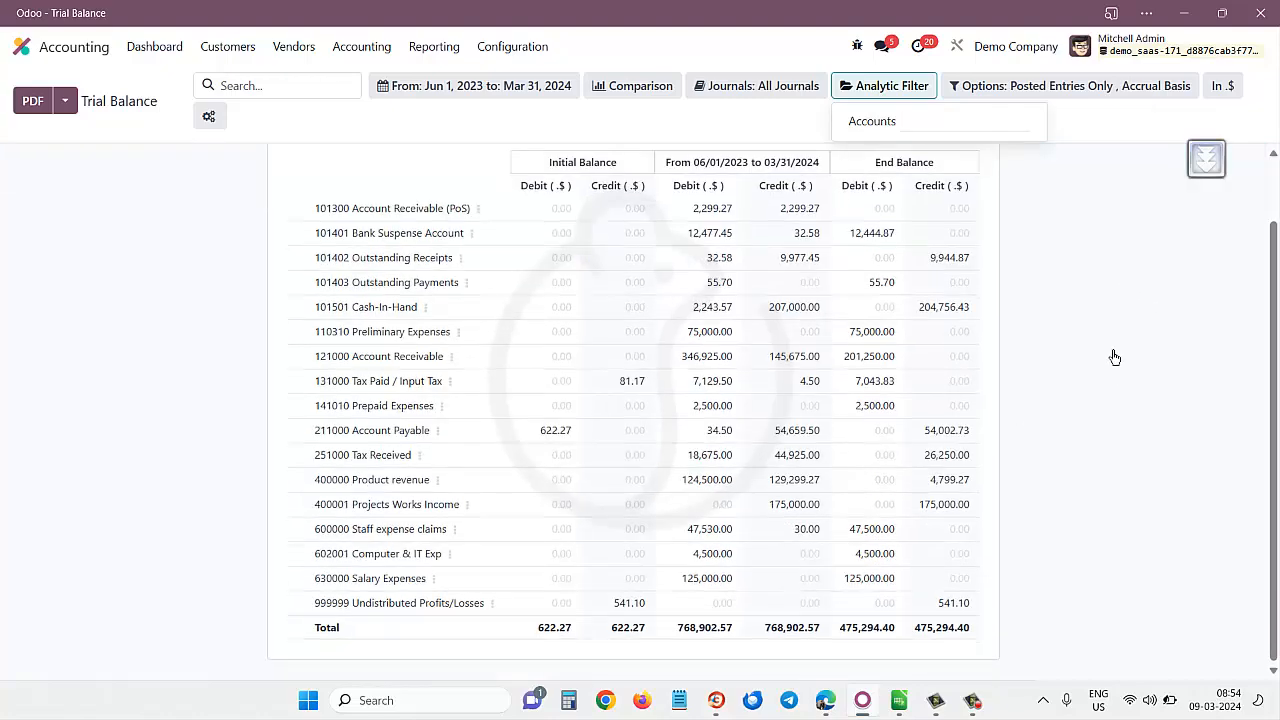
{"action": "double_click", "coordinate": [855, 580]}
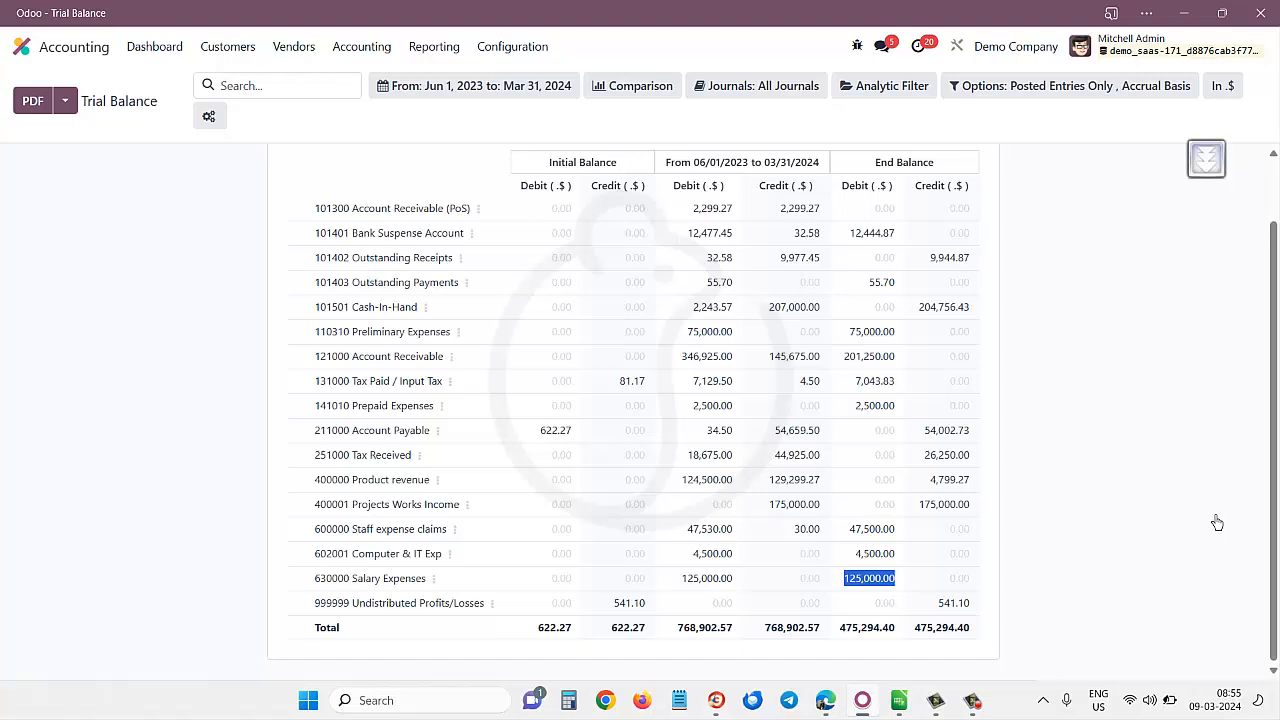
Step: Create a new journal entry with the accounting date 11/01/2023
{"action": "left_click", "coordinate": [360, 50]}
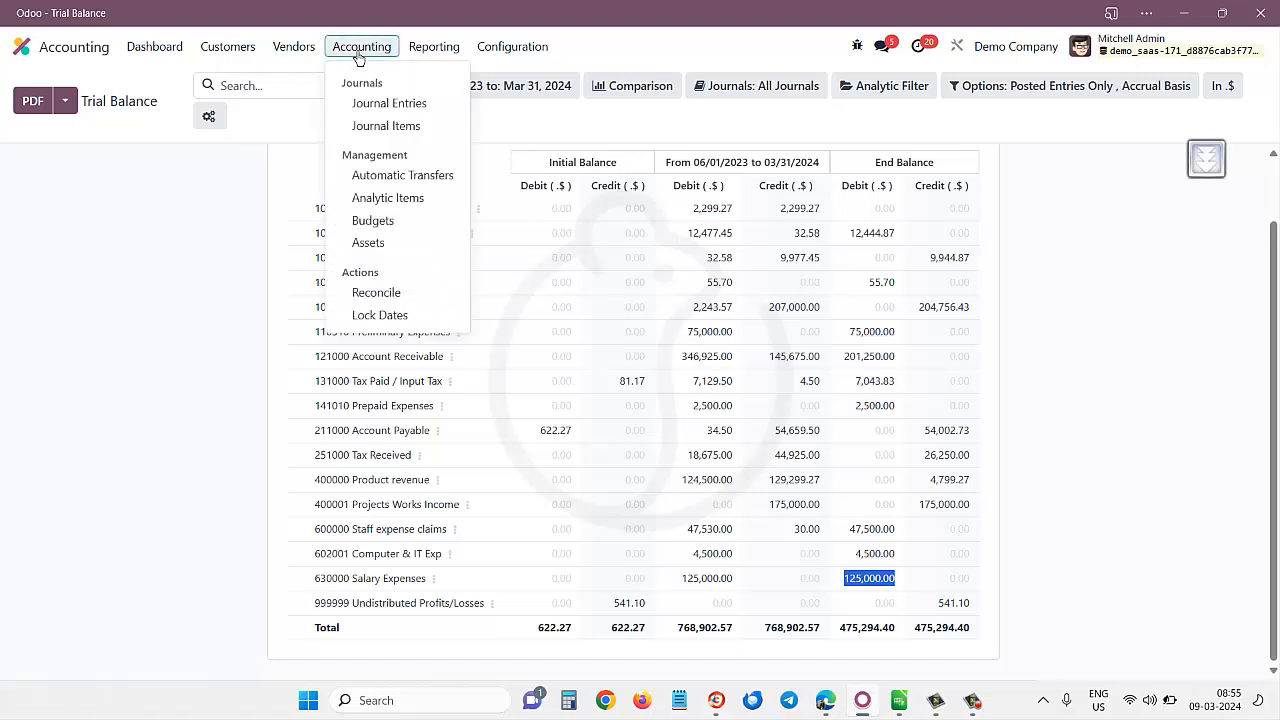
{"action": "left_click", "coordinate": [368, 107]}
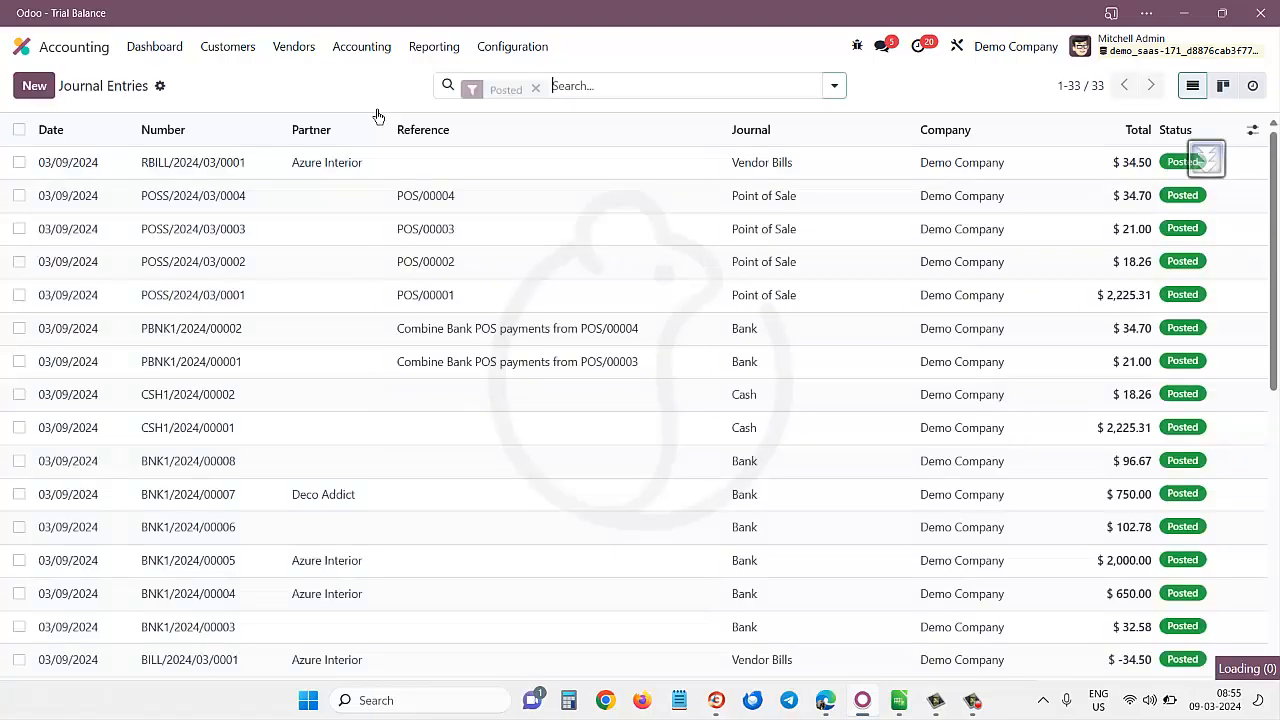
{"action": "left_click", "coordinate": [52, 90]}
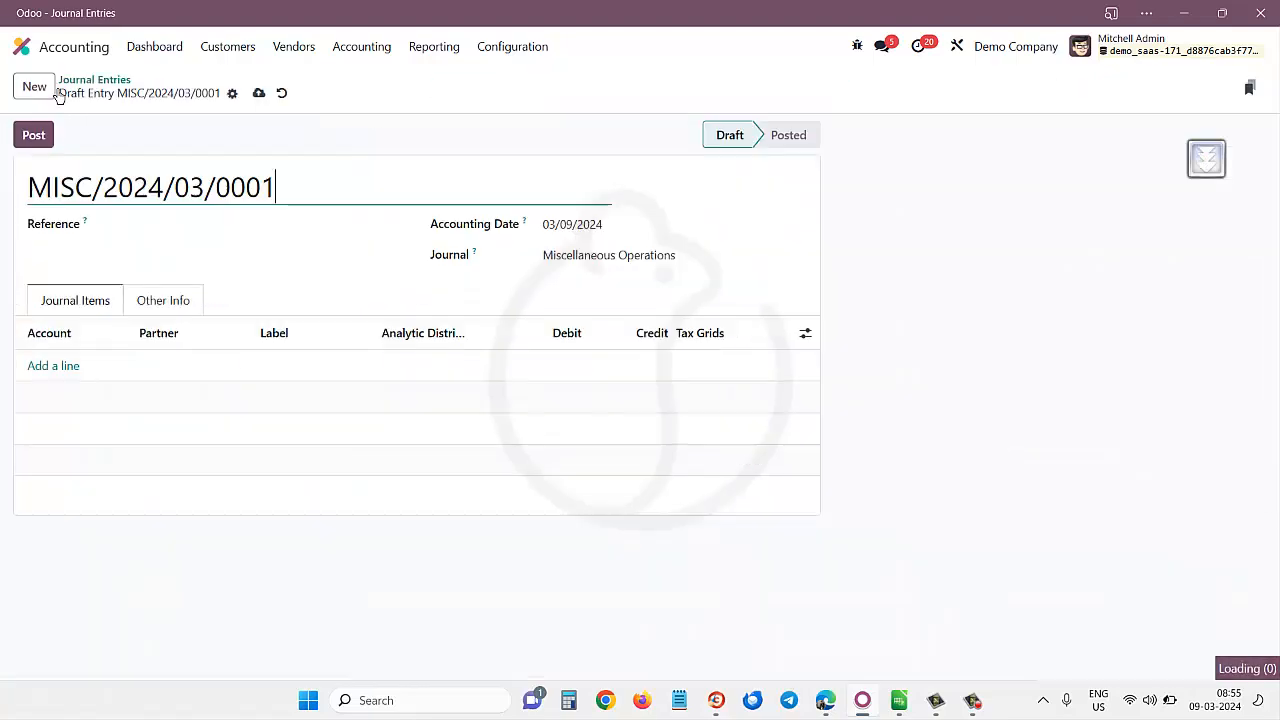
{"action": "left_click", "coordinate": [590, 224]}
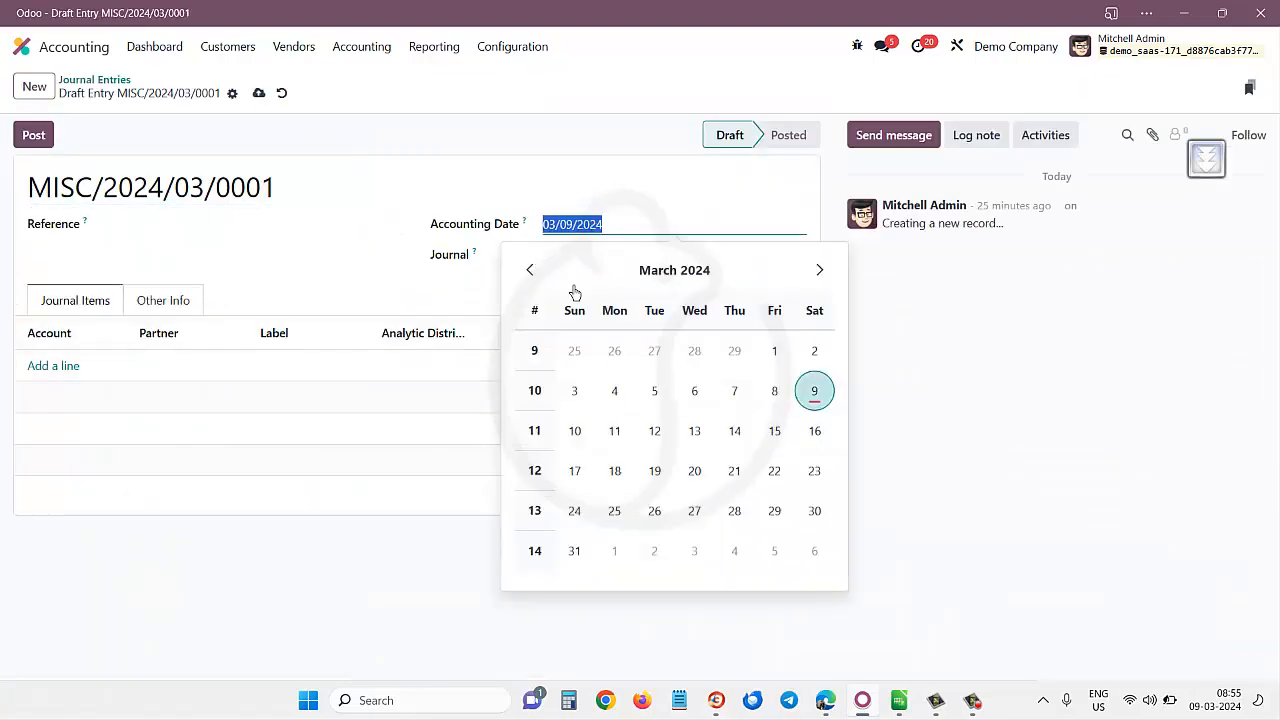
{"action": "left_click", "coordinate": [530, 270]}
{"action": "left_click", "coordinate": [530, 270]}
{"action": "left_click", "coordinate": [530, 270]}
{"action": "left_click", "coordinate": [530, 270]}
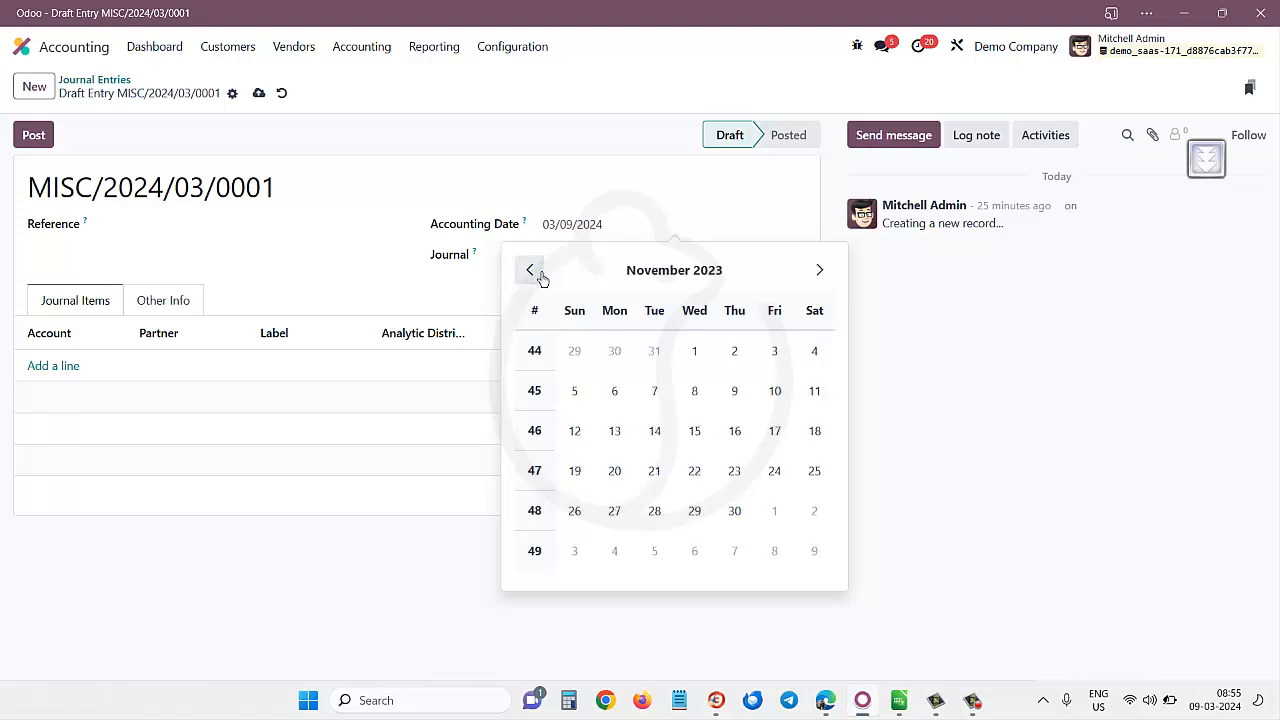
{"action": "left_click", "coordinate": [694, 351]}
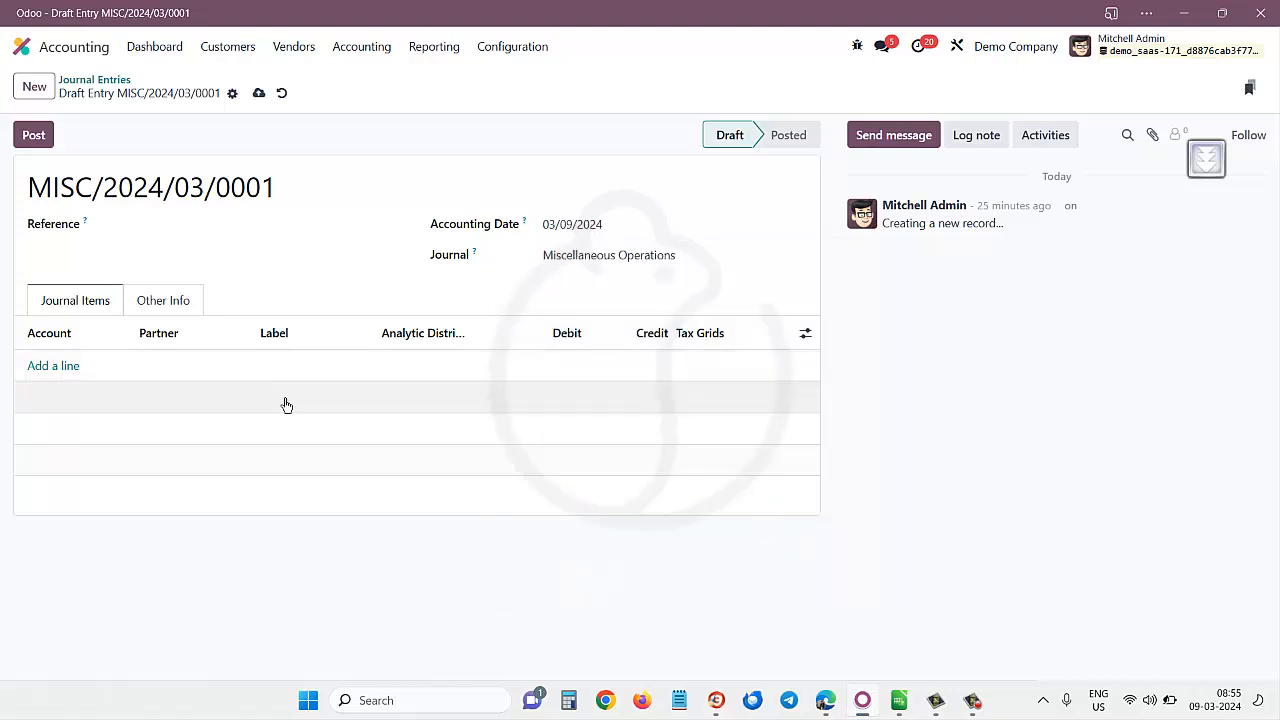
Step: Add a journal item to the draft entry using the account 630000 Salary Expenses
{"action": "left_click", "coordinate": [82, 377]}
{"action": "type", "text": "ry"}
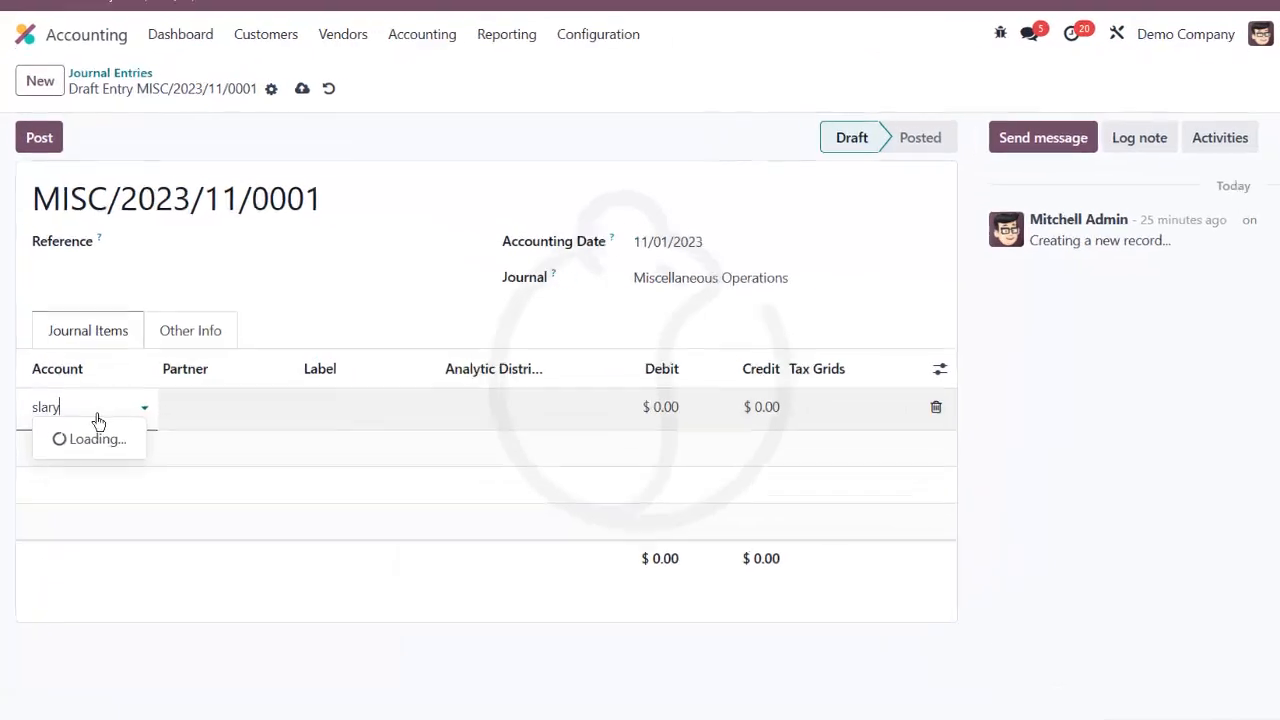
{"action": "key", "text": "BackSpace"}
{"action": "key", "text": "BackSpace"}
{"action": "key", "text": "BackSpace"}
{"action": "key", "text": "BackSpace"}
{"action": "type", "text": "a"}
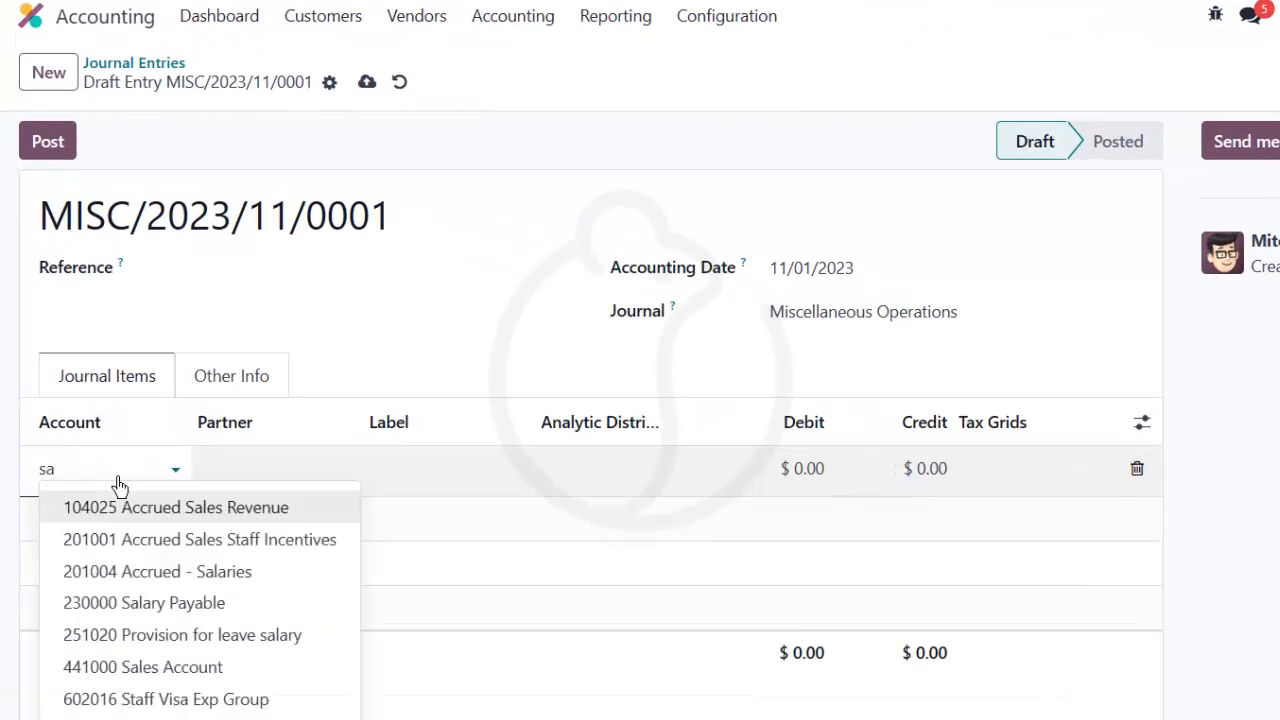
{"action": "type", "text": "lary"}
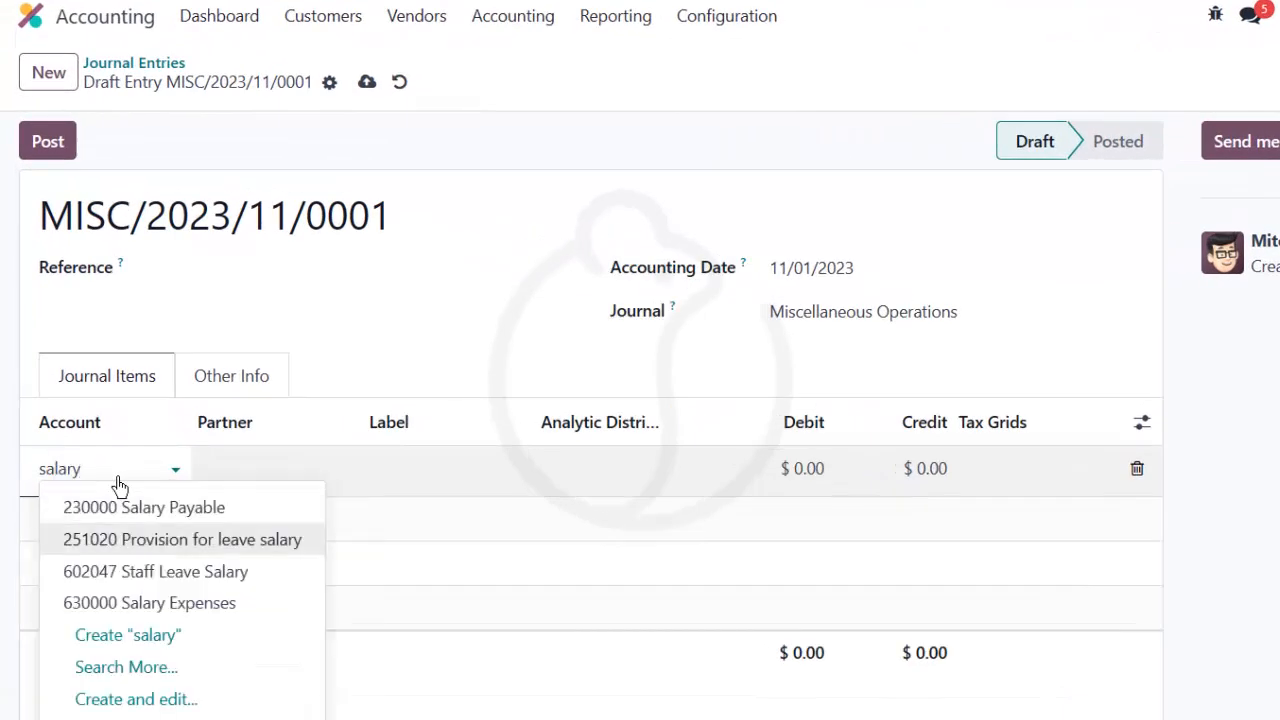
{"action": "key", "text": "BackSpace"}
{"action": "key", "text": "BackSpace"}
{"action": "key", "text": "BackSpace"}
{"action": "key", "text": "BackSpace"}
{"action": "key", "text": "BackSpace"}
{"action": "key", "text": "BackSpace"}
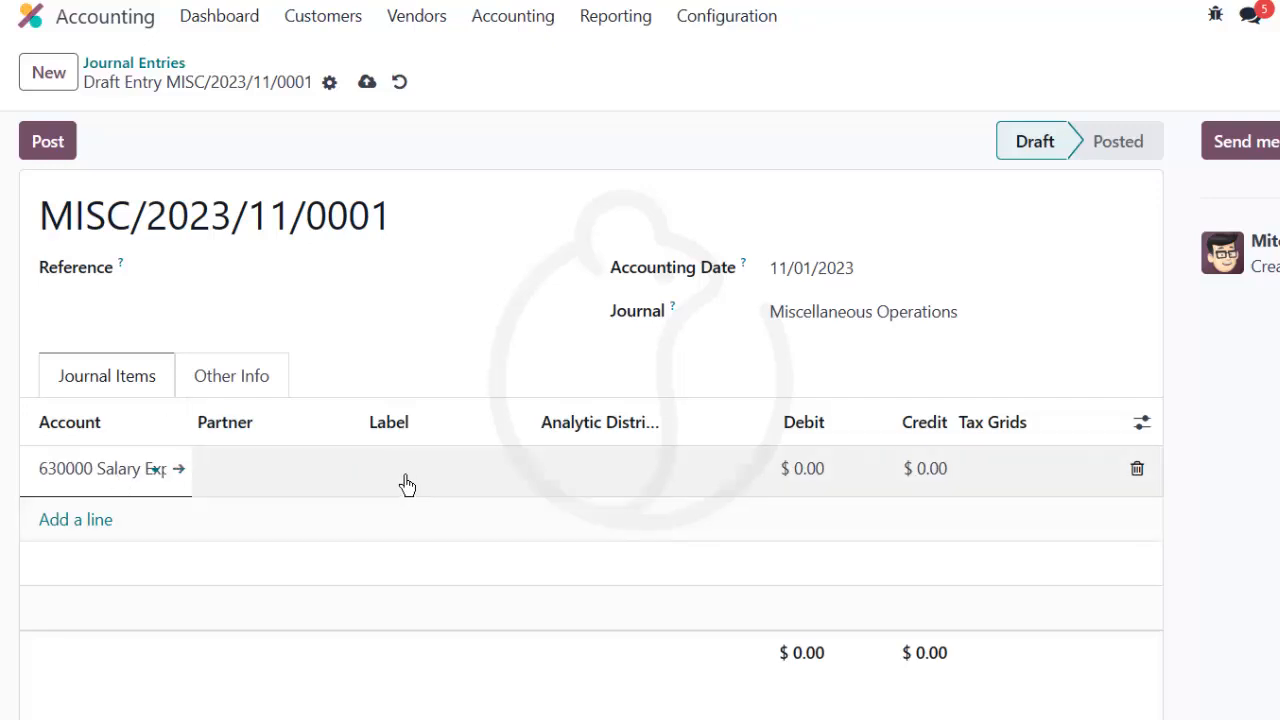
Step: Label the Salary Expenses line "25k to assing to office desing project" and copy the label text
{"action": "left_click", "coordinate": [412, 482]}
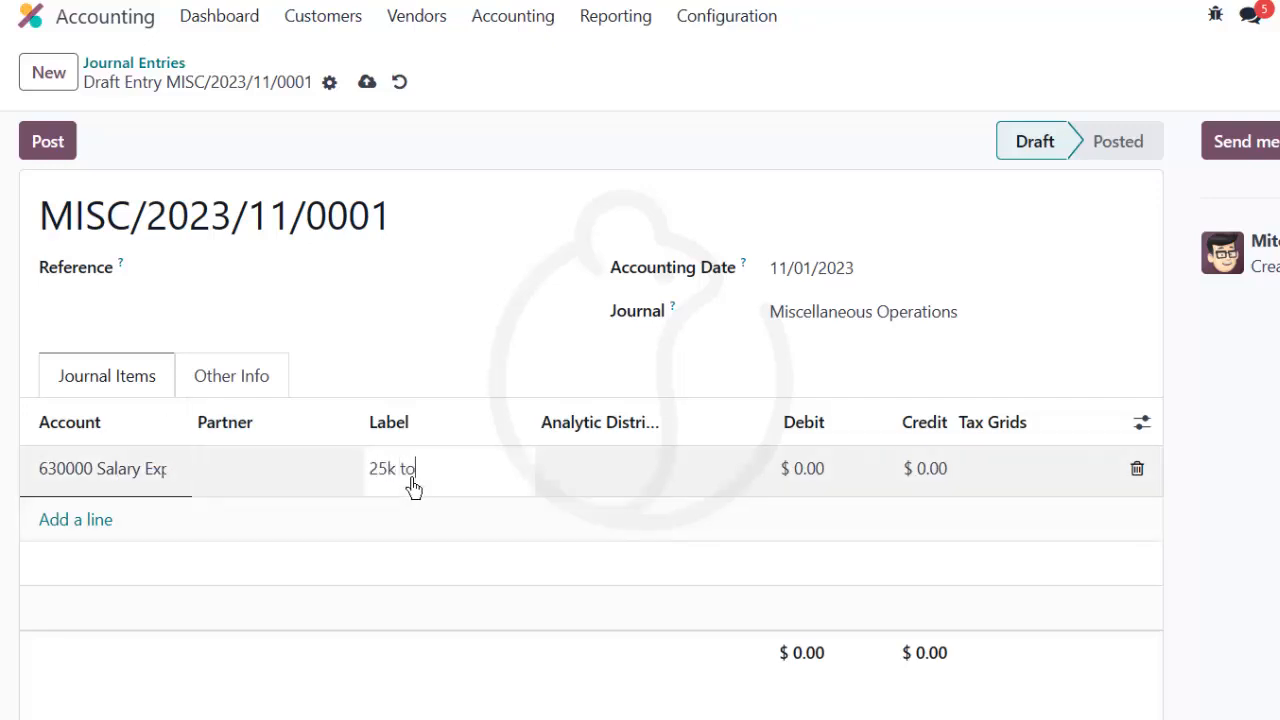
{"action": "type", "text": "25k to assing to office desing project"}
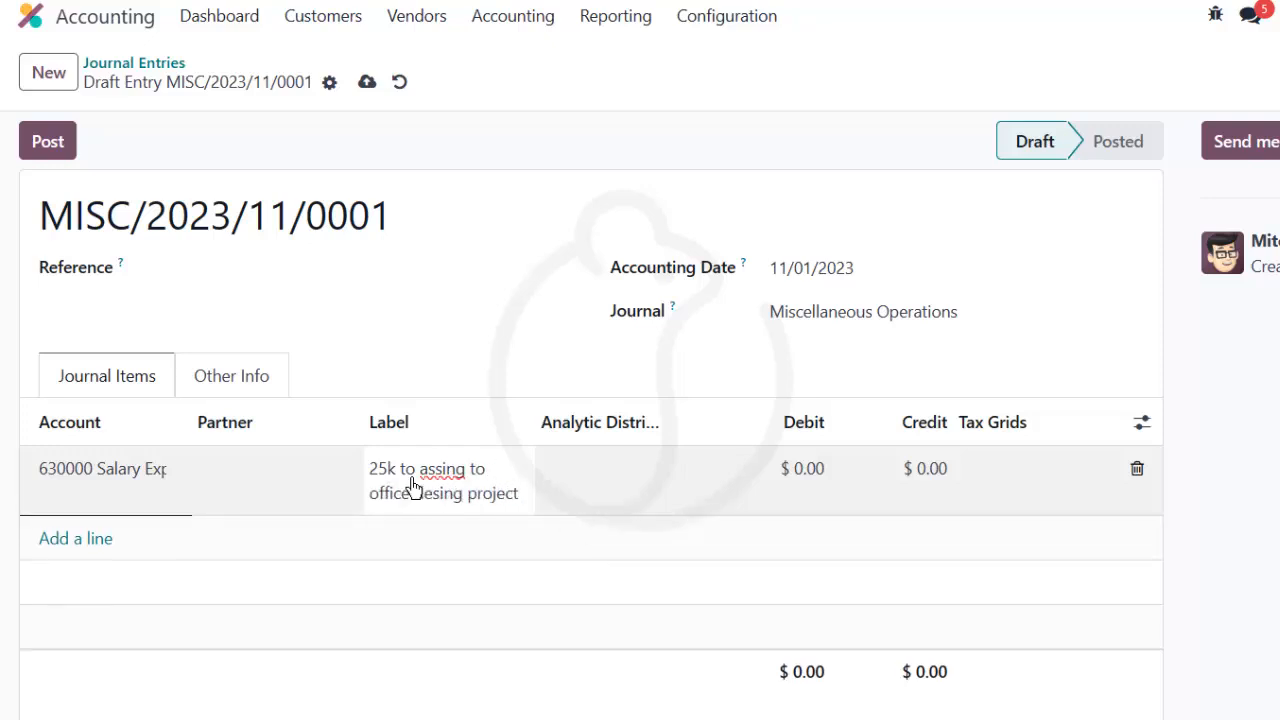
{"action": "key", "text": "ctrl+a"}
{"action": "key", "text": "ctrl+c"}
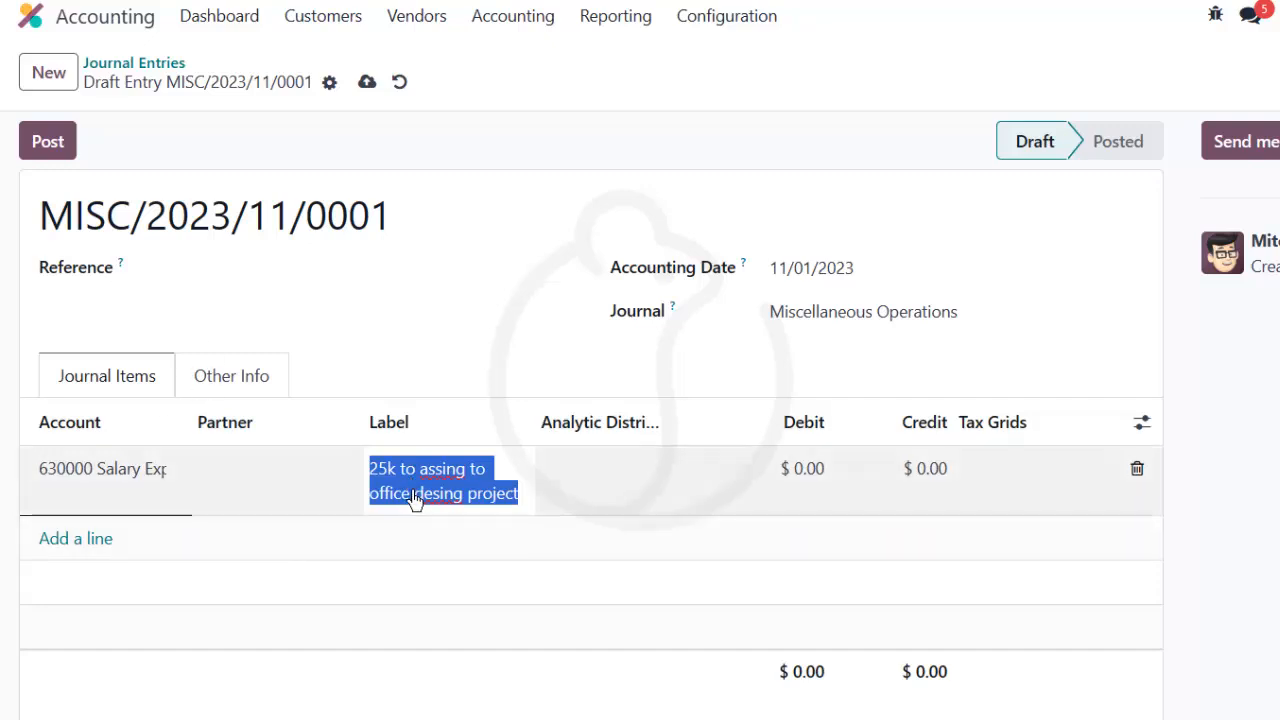
Step: Assign the line's analytic distribution to the Office Design project, enter a debit of 25,000 and widen the Account column
{"action": "left_click", "coordinate": [600, 494]}
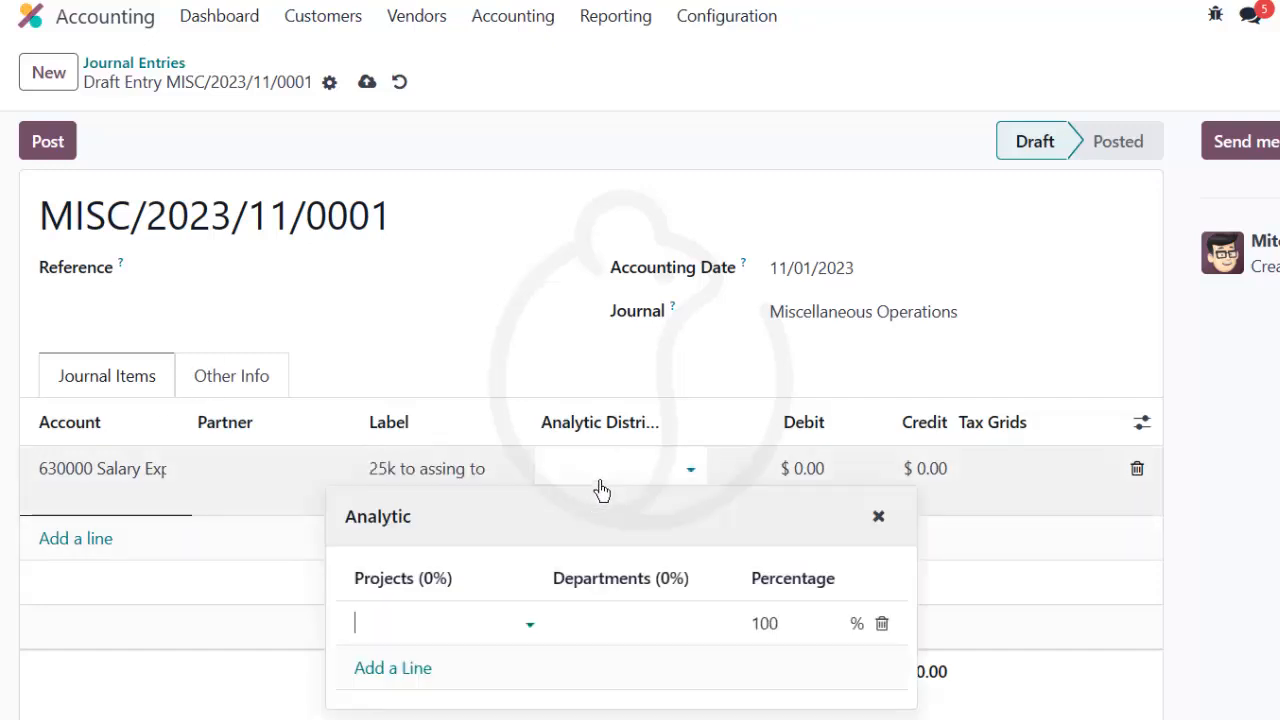
{"action": "type", "text": "office"}
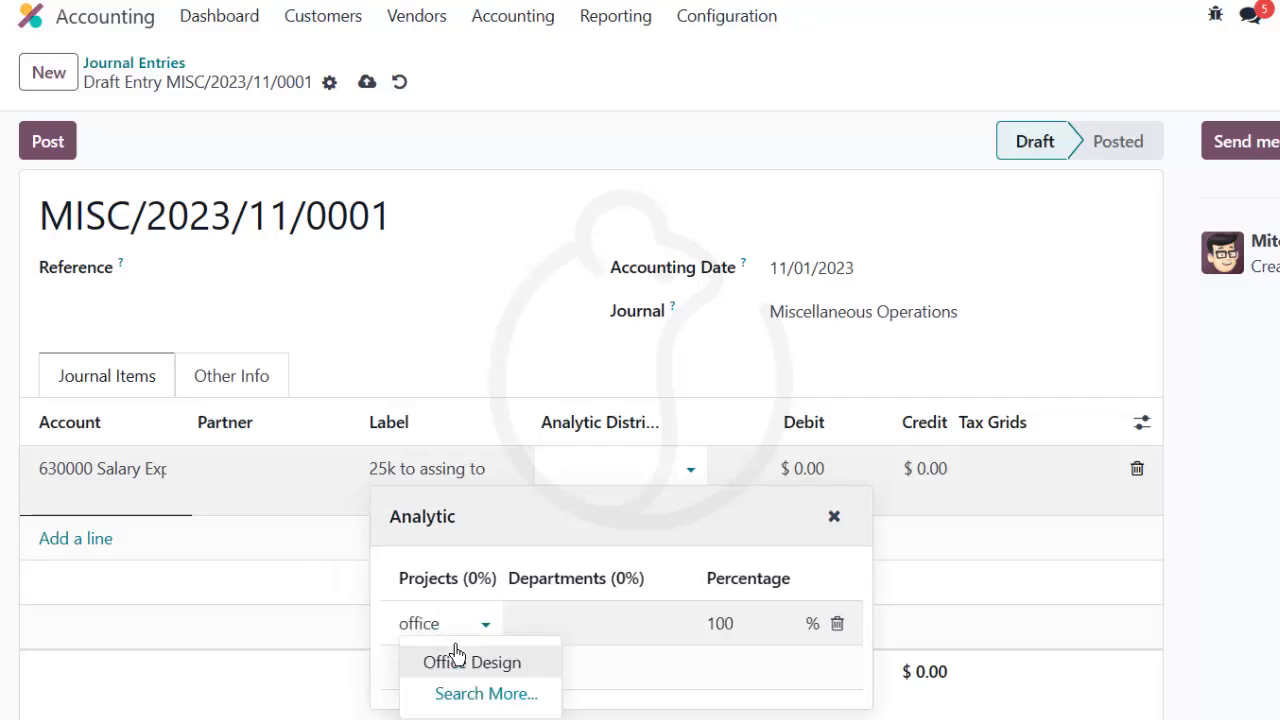
{"action": "left_click", "coordinate": [455, 657]}
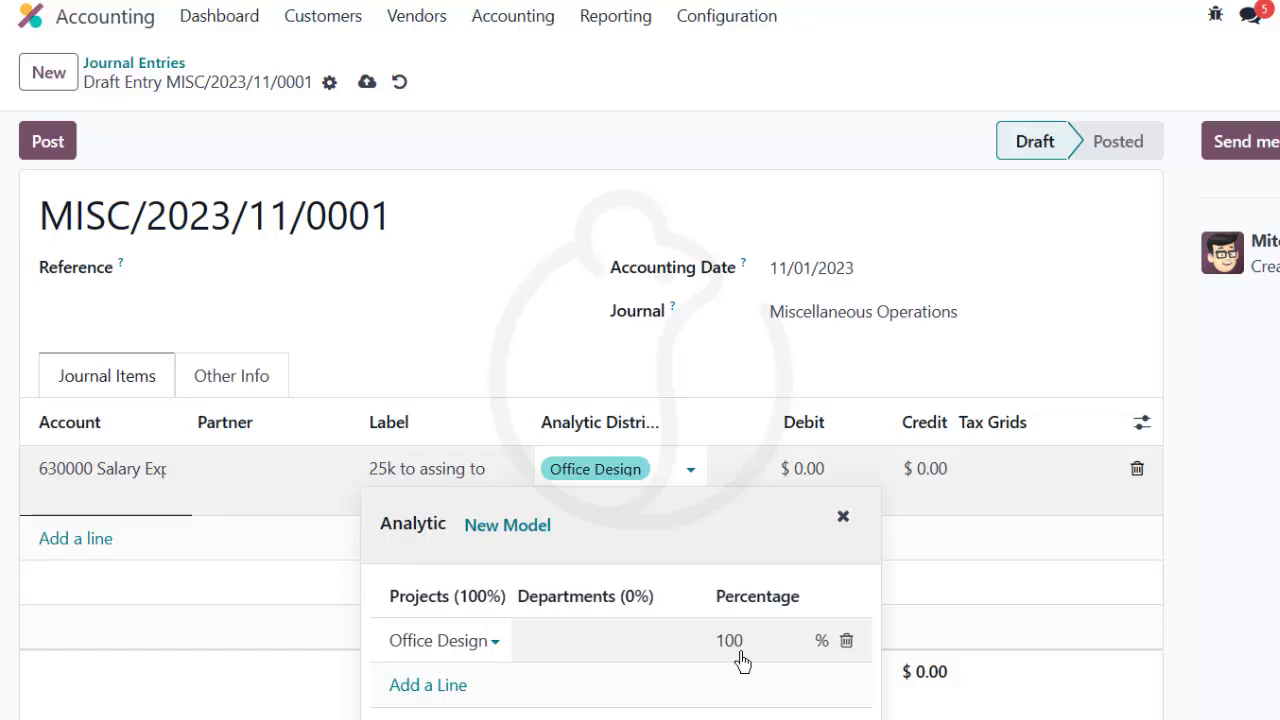
{"action": "left_click", "coordinate": [808, 480]}
{"action": "type", "text": "25"}
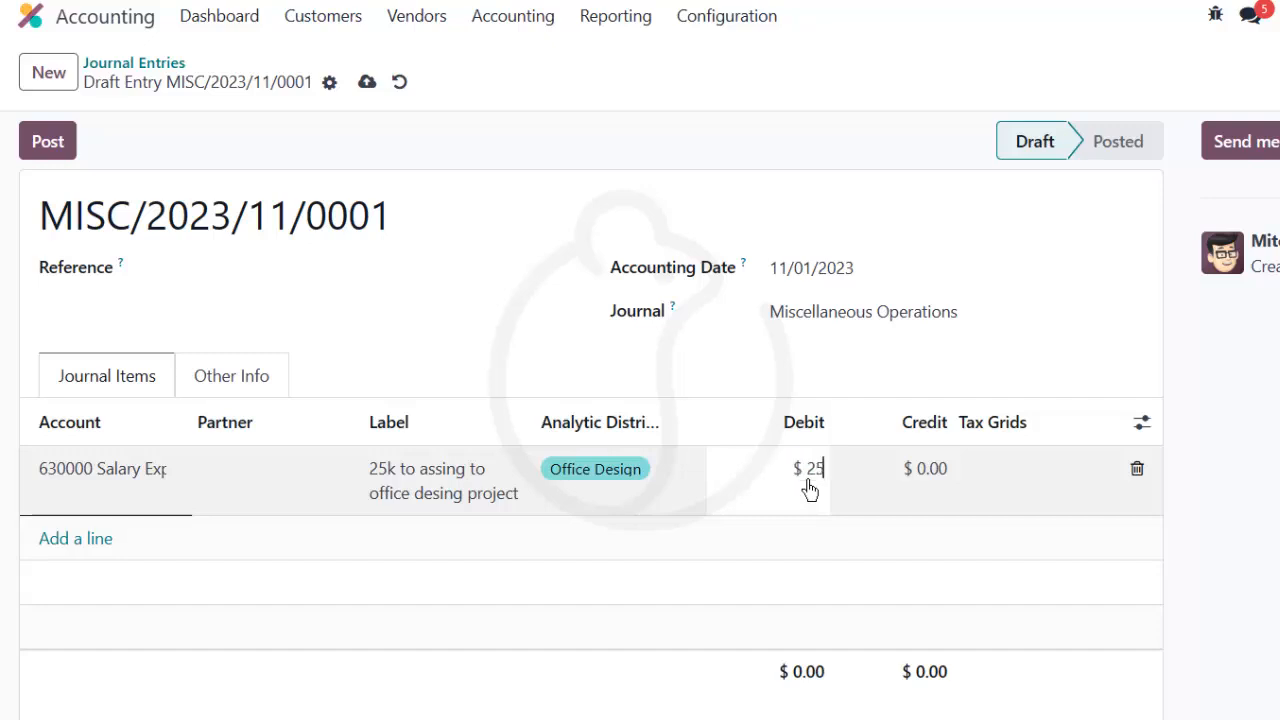
{"action": "type", "text": "000"}
{"action": "key", "text": "Tab"}
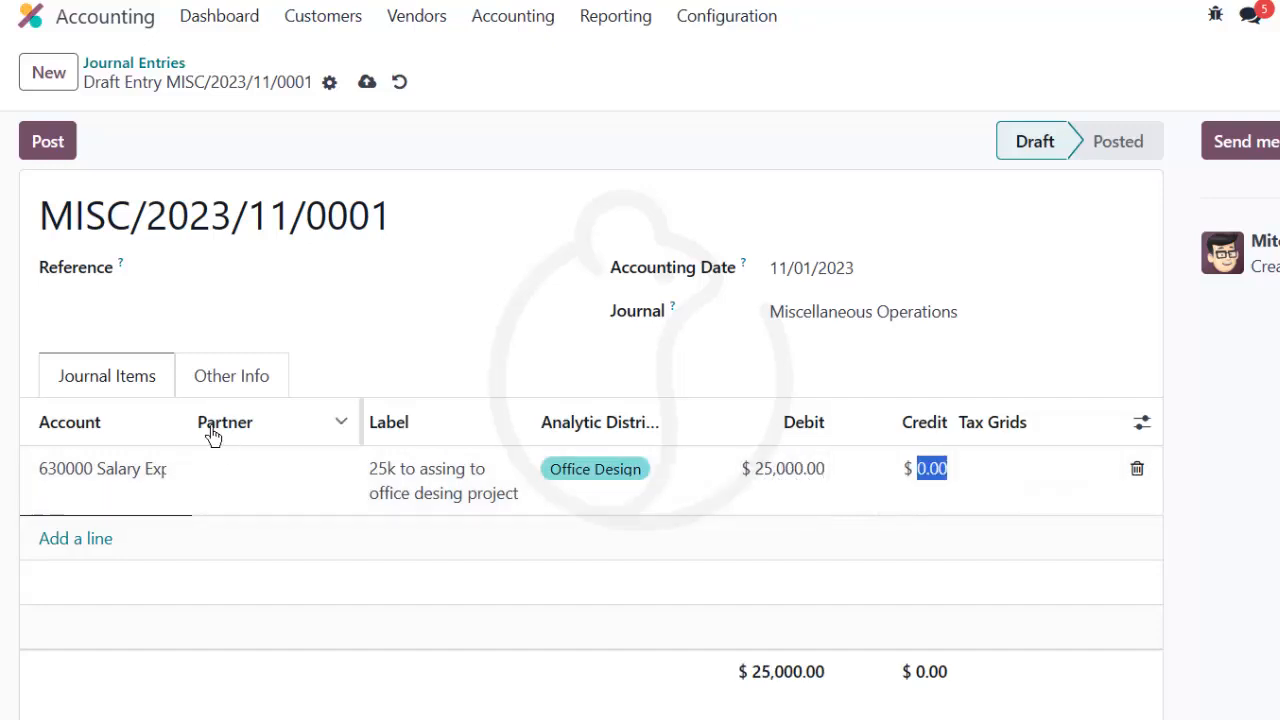
{"action": "left_click_drag", "start_coordinate": [201, 426], "coordinate": [271, 477]}
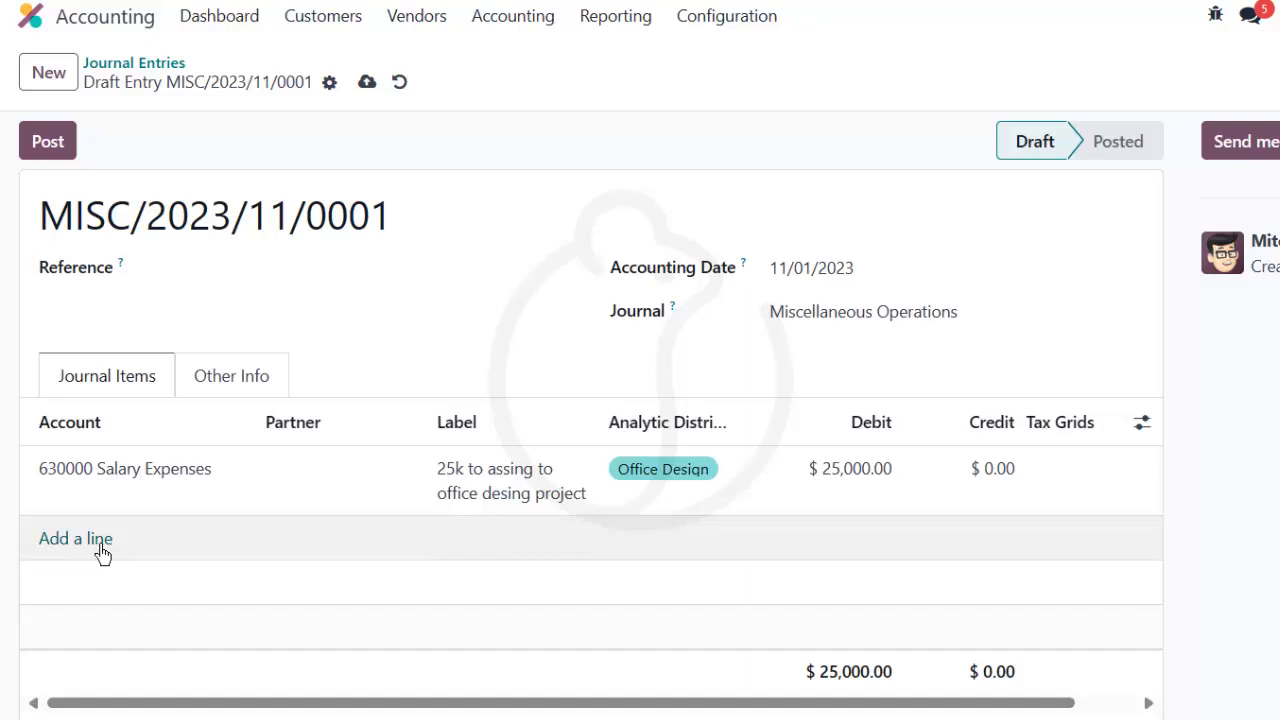
Step: Add a second journal item that also uses the account 630000 Salary Expenses
{"action": "left_click", "coordinate": [102, 551]}
{"action": "type", "text": "office ex"}
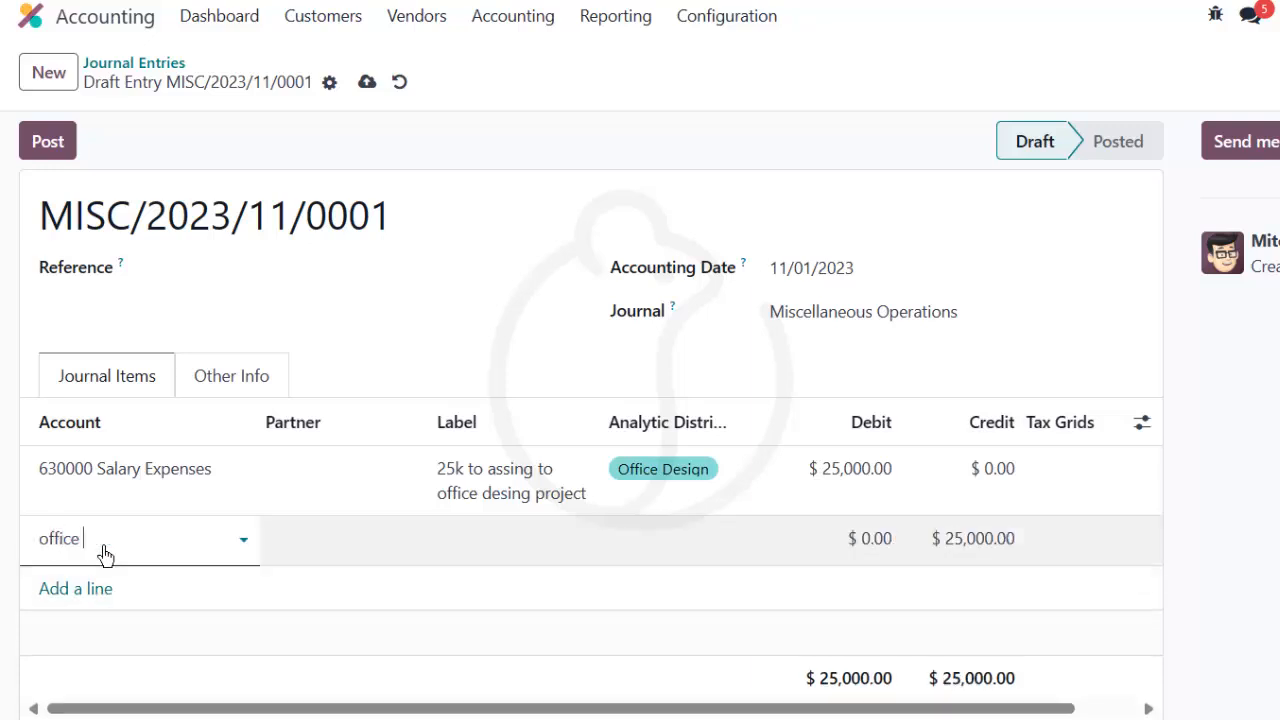
{"action": "key", "text": "BackSpace"}
{"action": "key", "text": "BackSpace"}
{"action": "type", "text": "salary"}
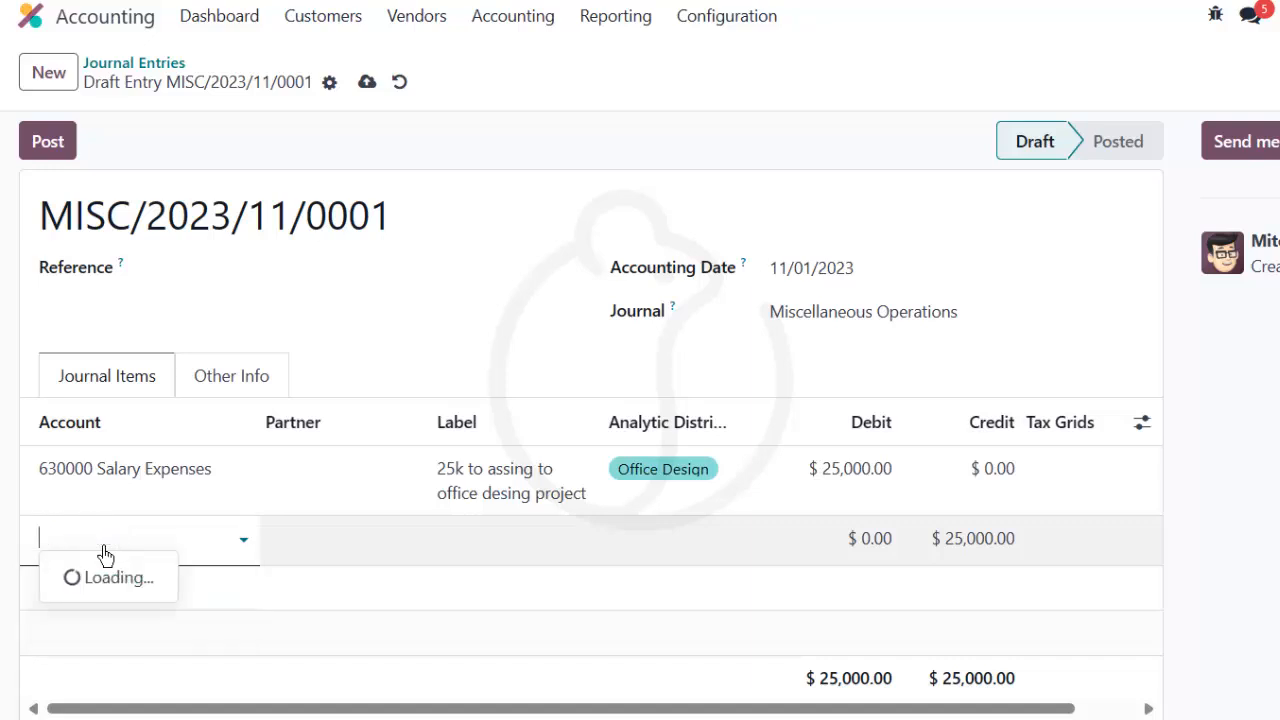
{"action": "type", "text": "salary"}
{"action": "key", "text": "Down"}
{"action": "key", "text": "Down"}
{"action": "key", "text": "Down"}
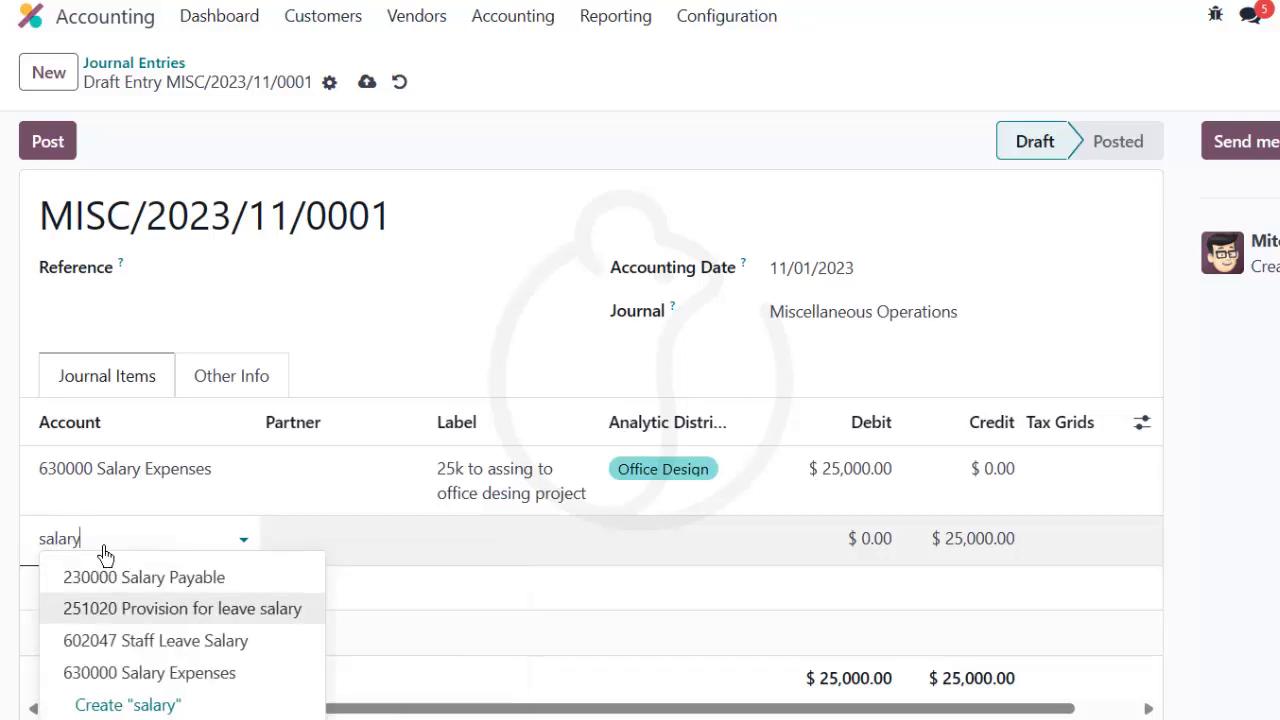
{"action": "key", "text": "Return"}
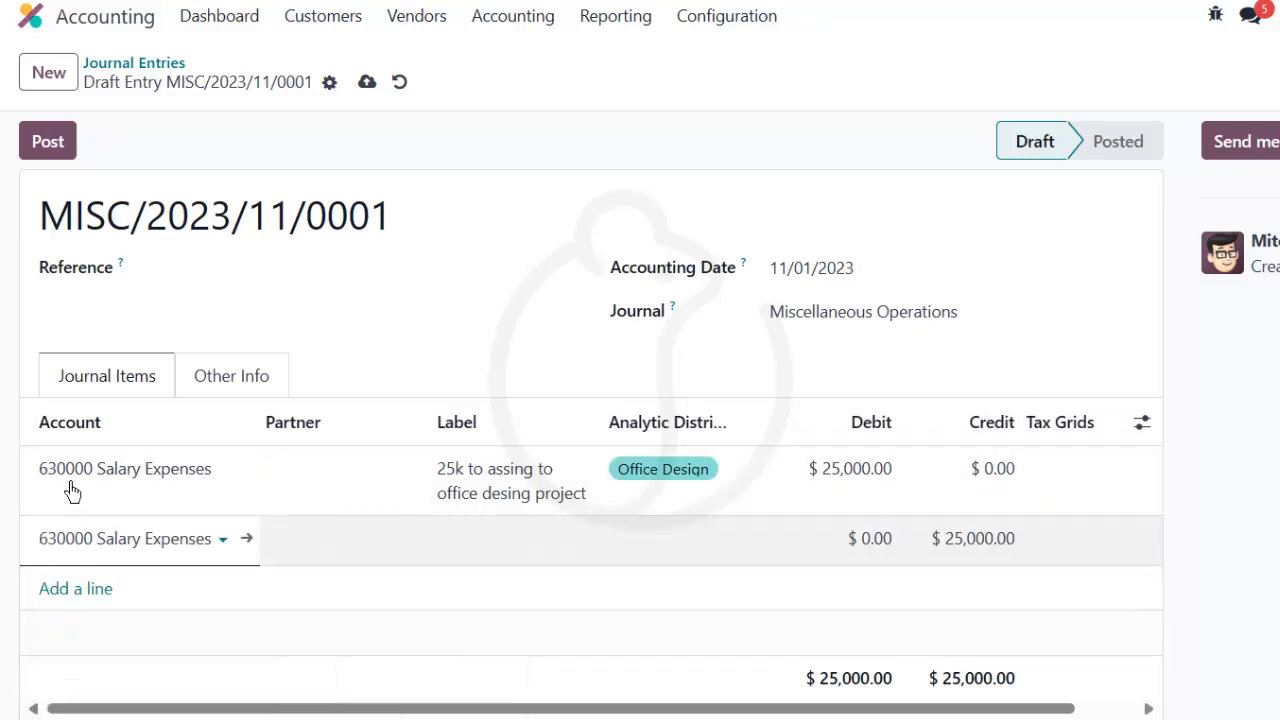
Step: Paste the copied label into the second line and assign its analytic distribution to the Administrative department
{"action": "left_click", "coordinate": [493, 566]}
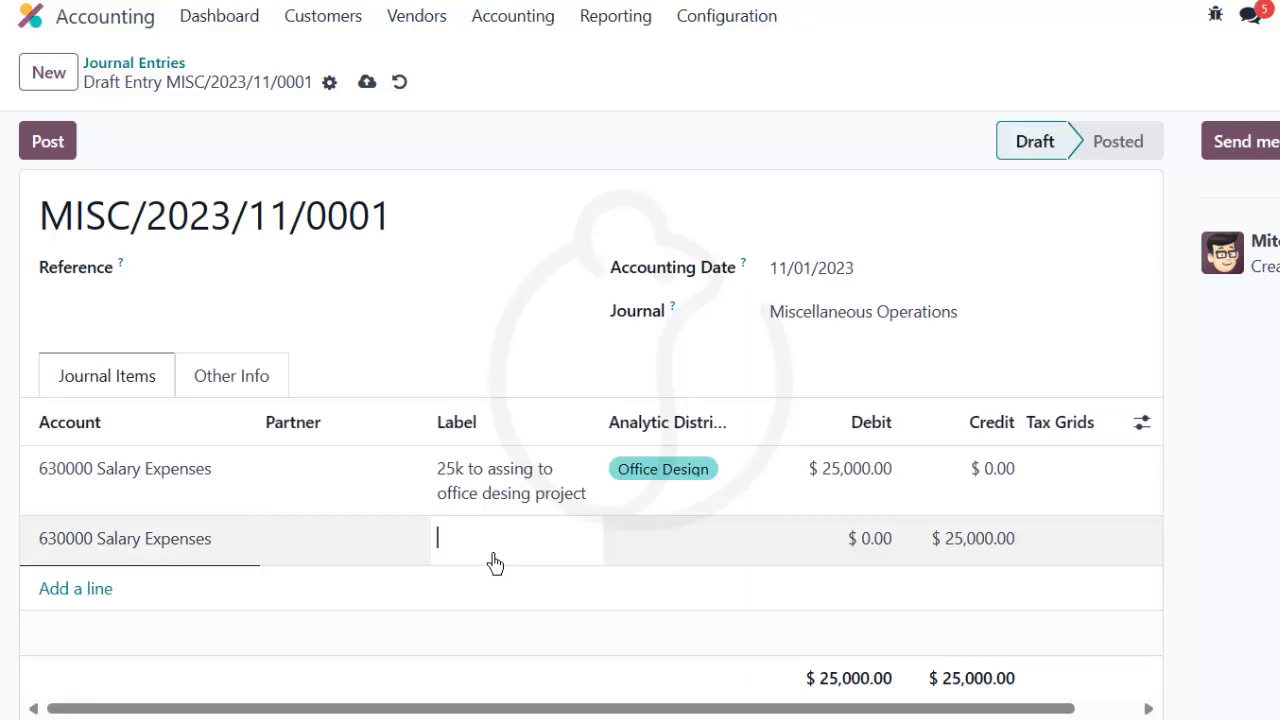
{"action": "key", "text": "ctrl+v"}
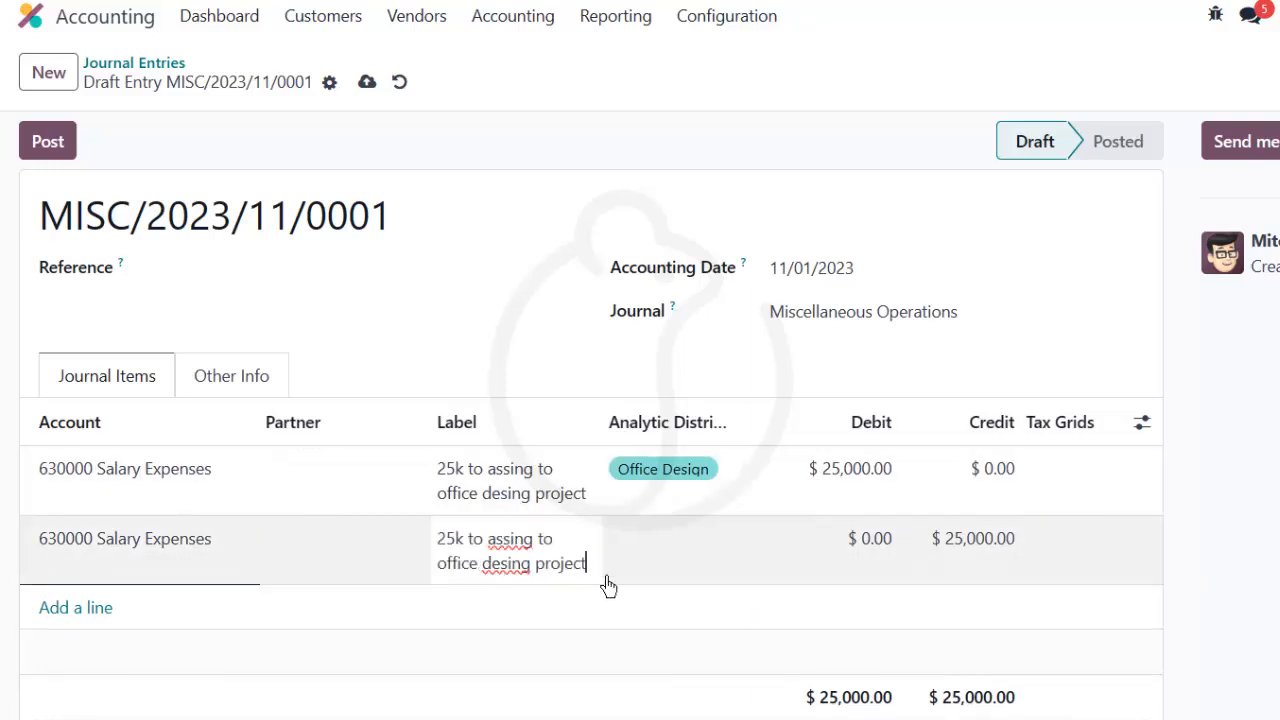
{"action": "left_click", "coordinate": [688, 556]}
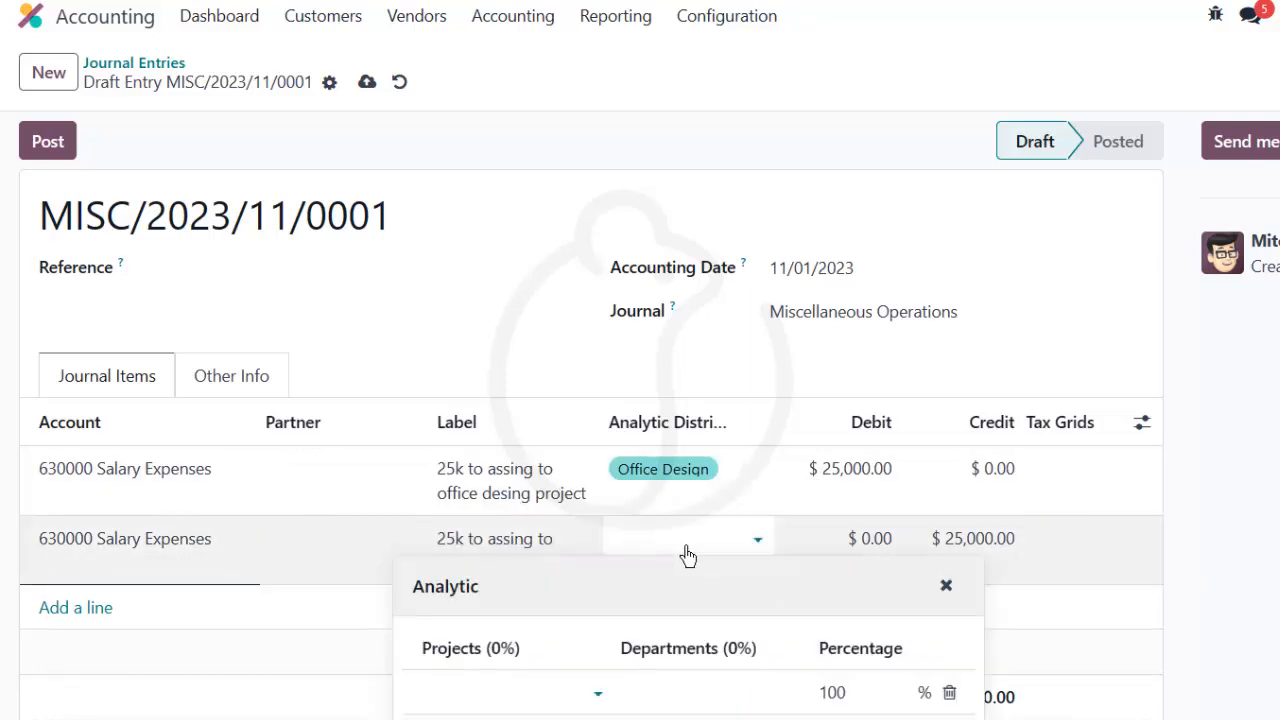
{"action": "left_click", "coordinate": [620, 700]}
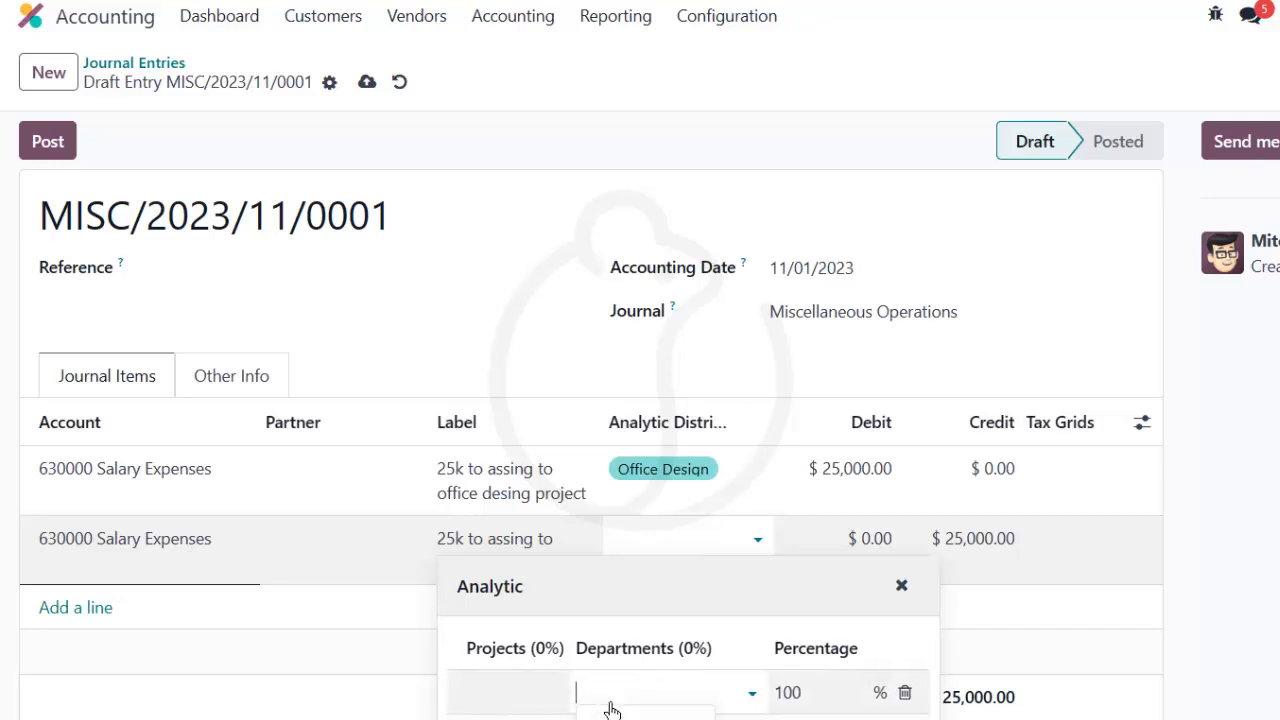
{"action": "type", "text": "adminis"}
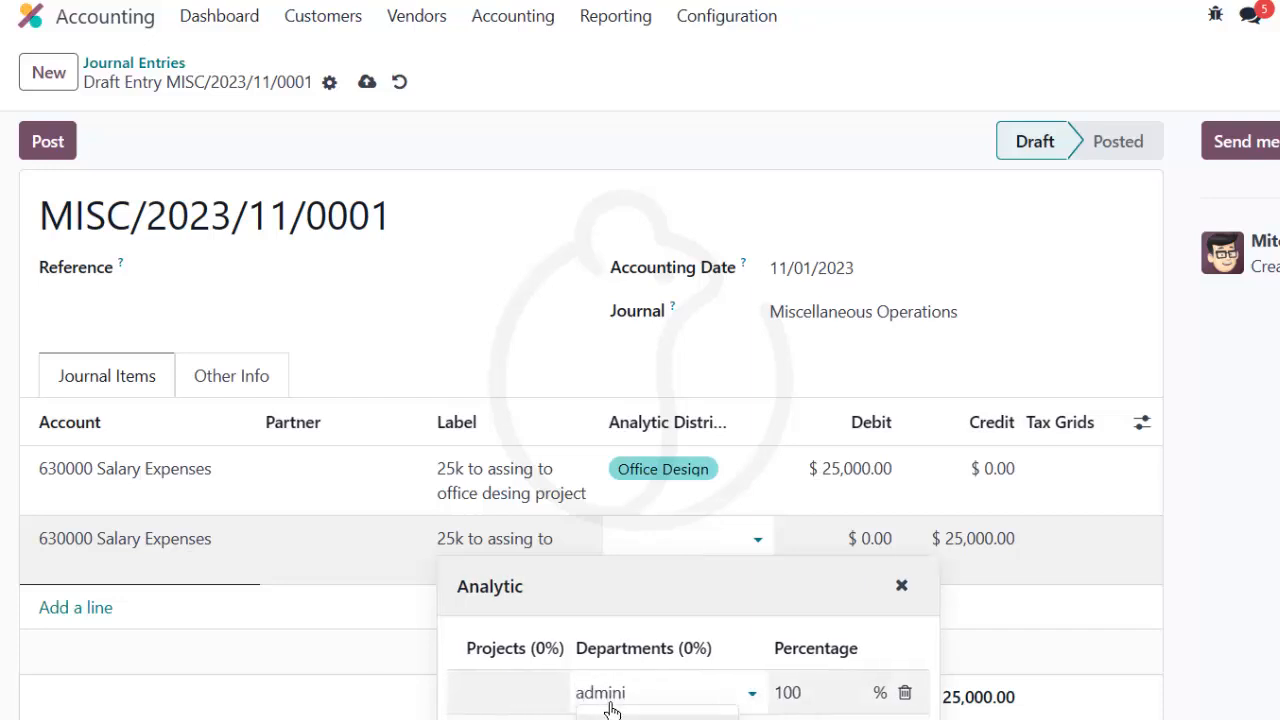
{"action": "key", "text": "Return"}
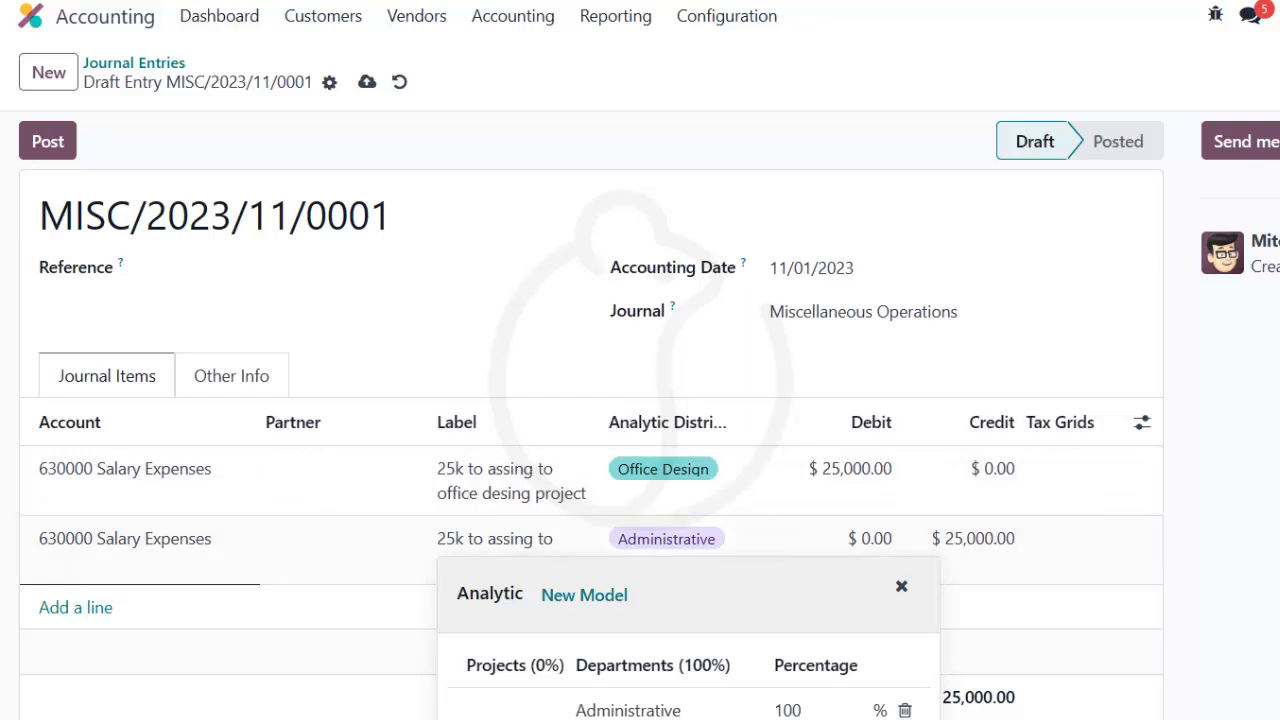
{"action": "left_click", "coordinate": [826, 553]}
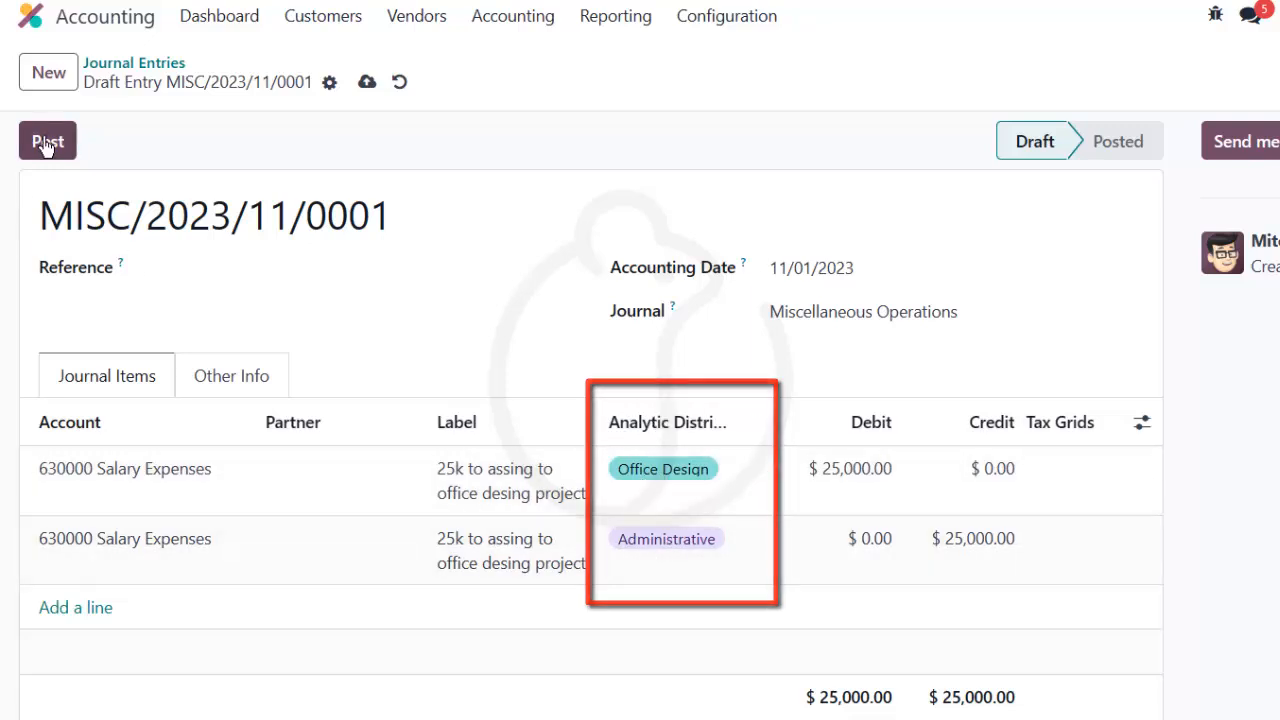
Step: Post the journal entry and open the Trial Balance report
{"action": "left_click", "coordinate": [48, 142]}
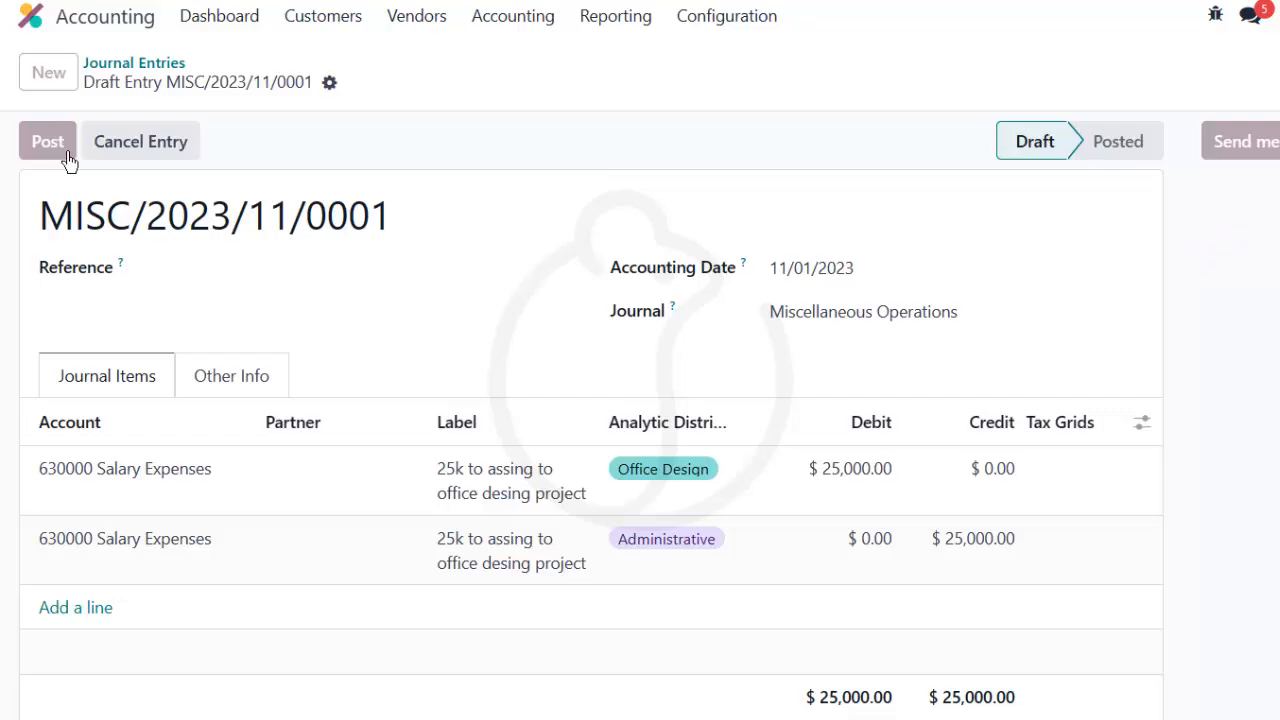
{"action": "left_click", "coordinate": [648, 20]}
{"action": "left_click", "coordinate": [650, 355]}
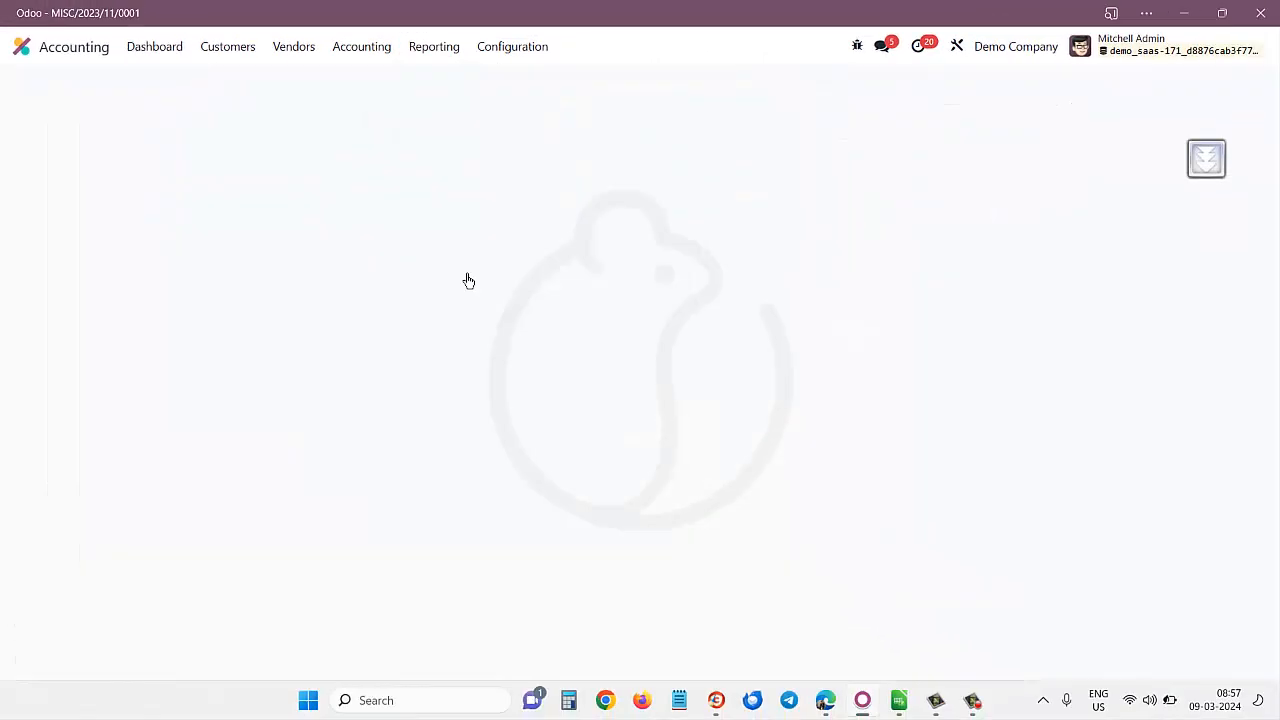
{"action": "scroll", "coordinate": [860, 480], "scroll_direction": "down", "scroll_amount": 2}
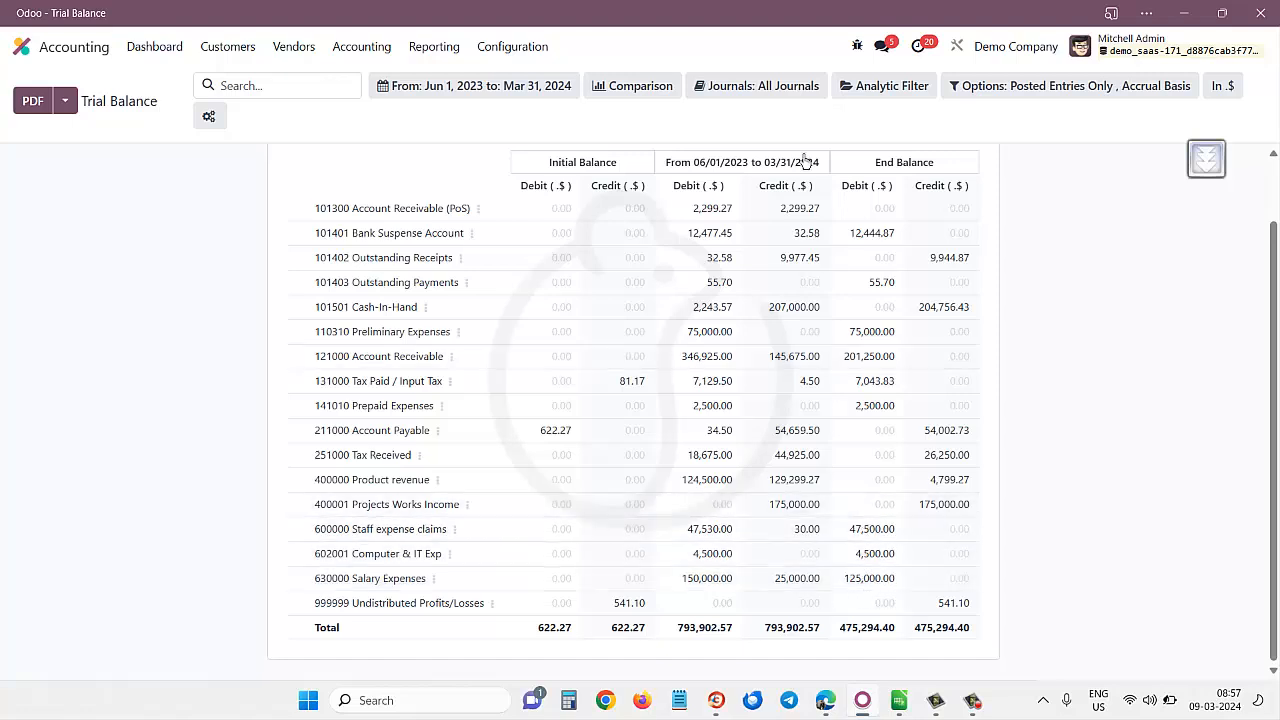
Step: Filter the Trial Balance by the Office Design analytic account
{"action": "left_click", "coordinate": [889, 88]}
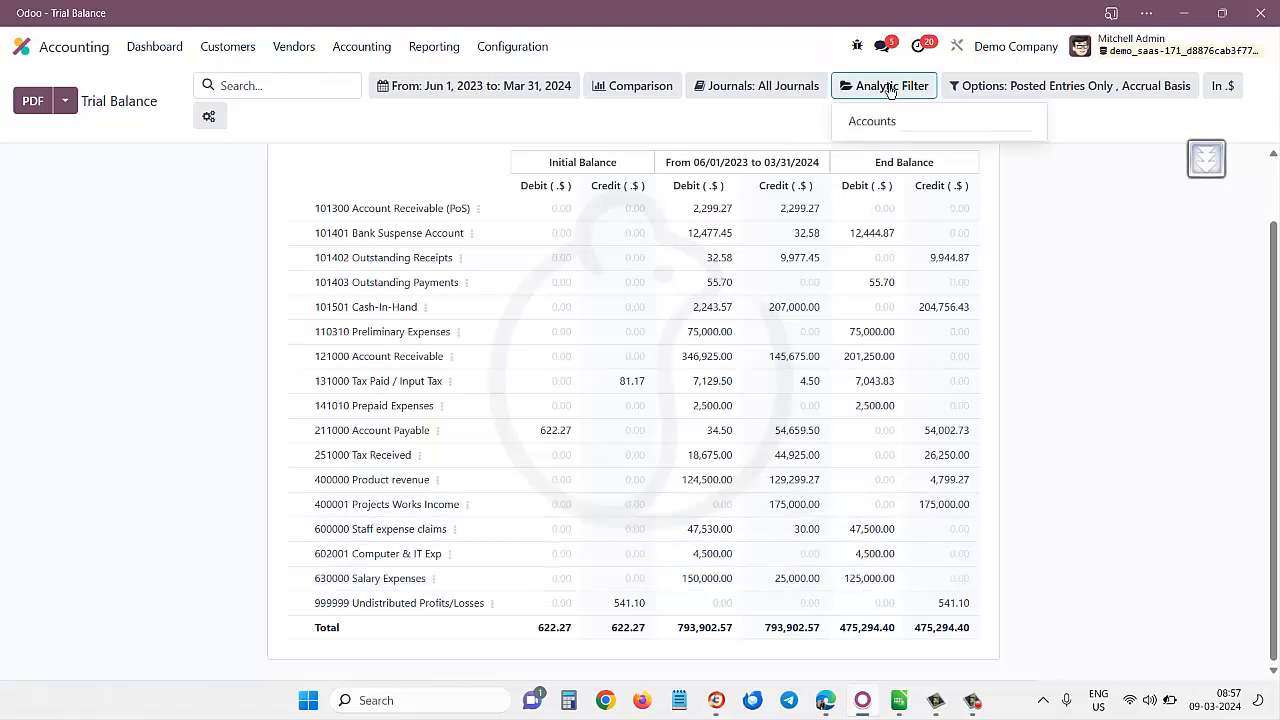
{"action": "left_click", "coordinate": [943, 129]}
{"action": "type", "text": "offi"}
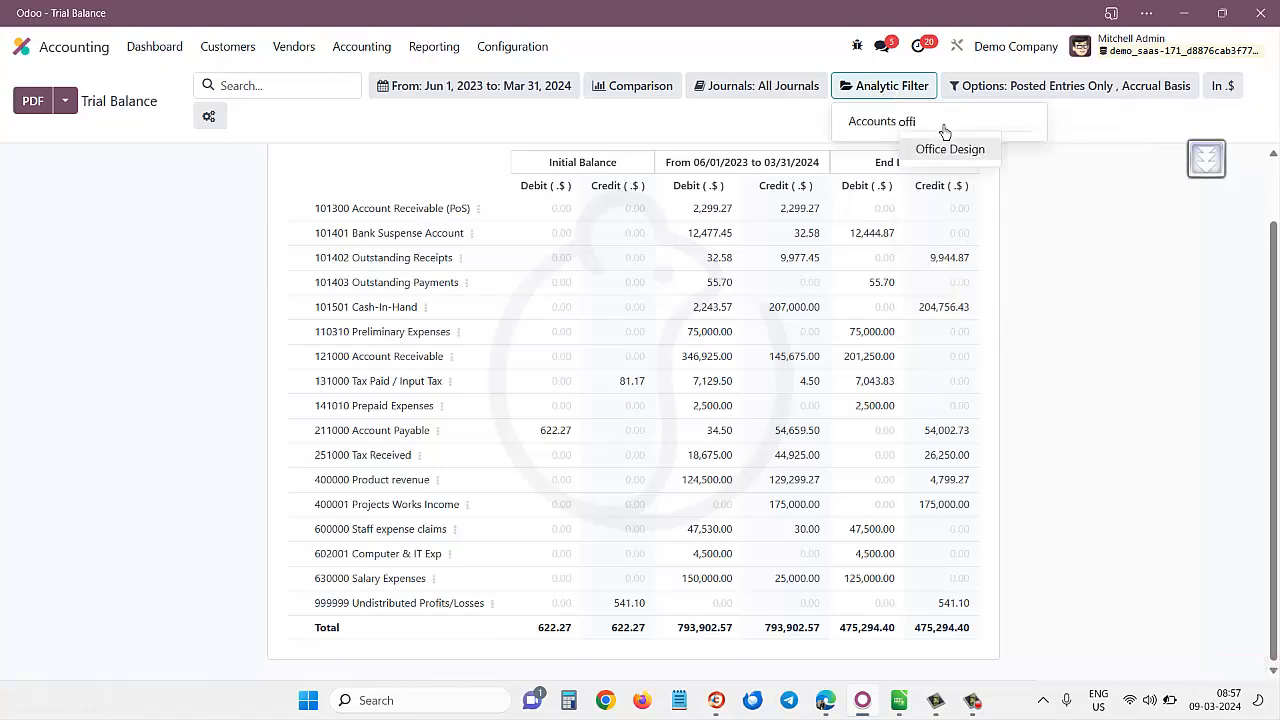
{"action": "left_click", "coordinate": [945, 140]}
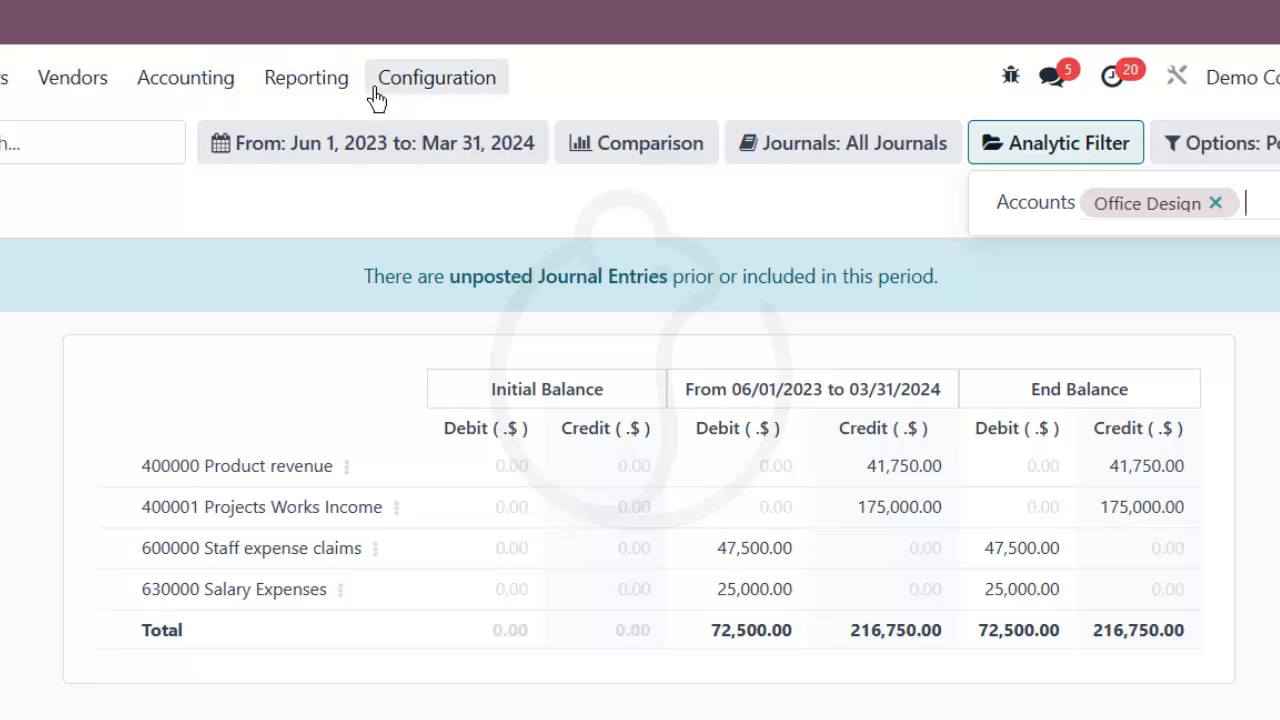
Step: Open the Profit and Loss report and replace Administrative with Office Design in its analytic grouping
{"action": "left_click", "coordinate": [306, 77]}
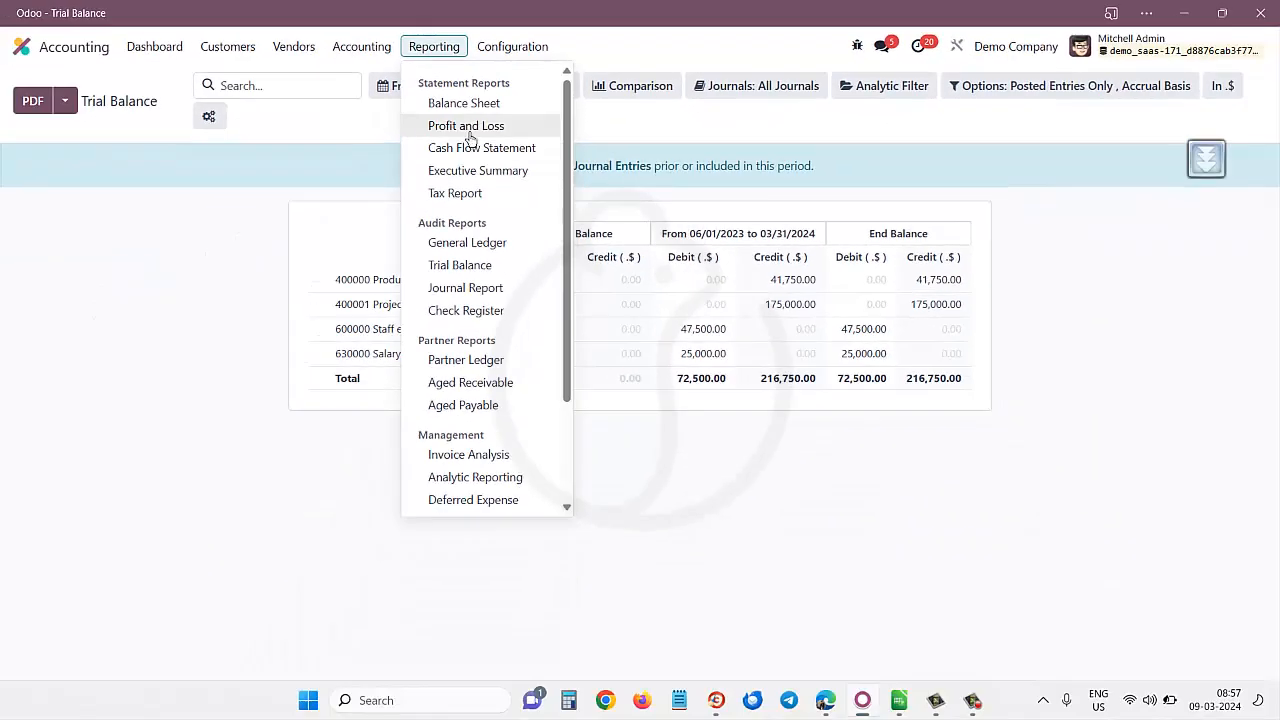
{"action": "left_click", "coordinate": [466, 126]}
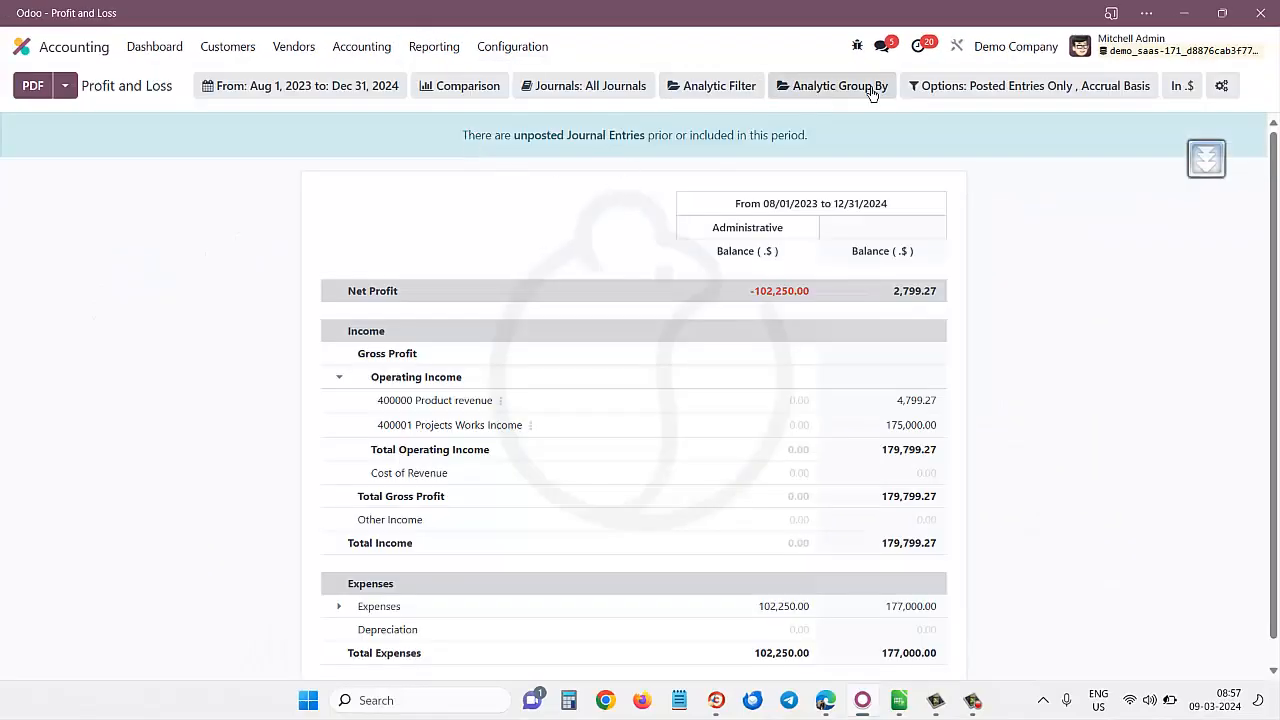
{"action": "left_click", "coordinate": [816, 97]}
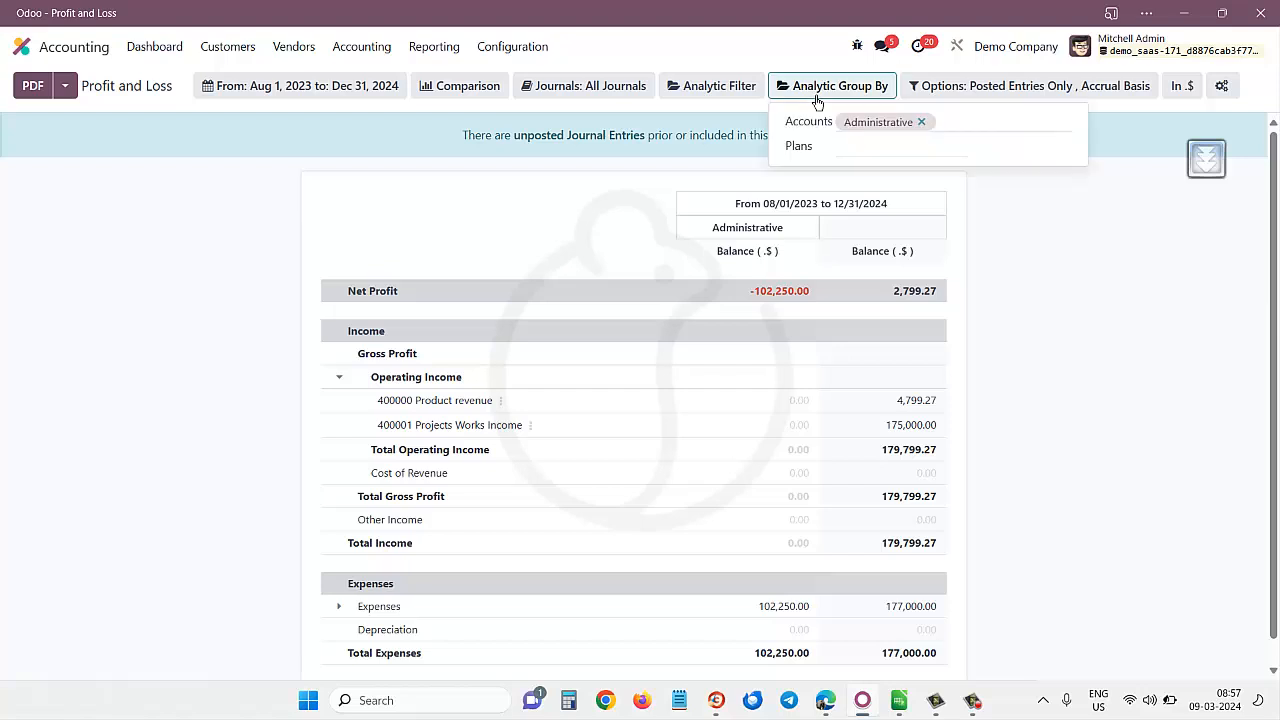
{"action": "left_click", "coordinate": [921, 122]}
{"action": "type", "text": "office"}
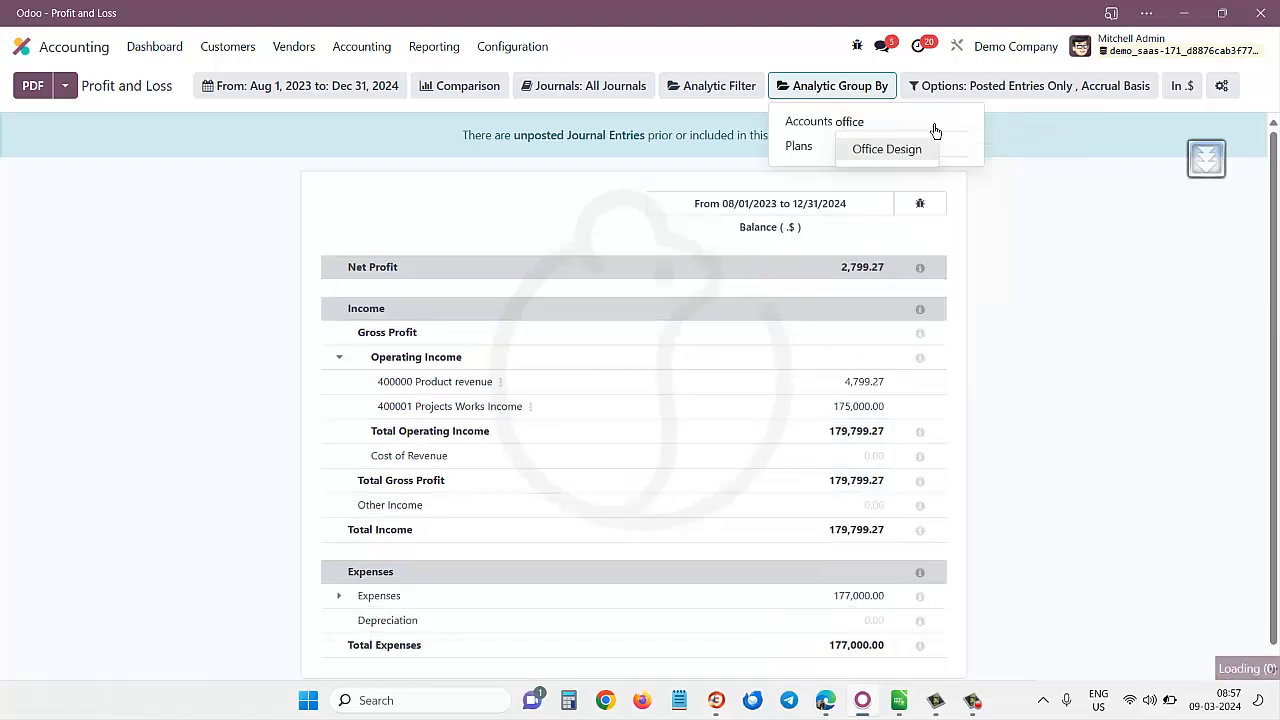
{"action": "key", "text": "Return"}
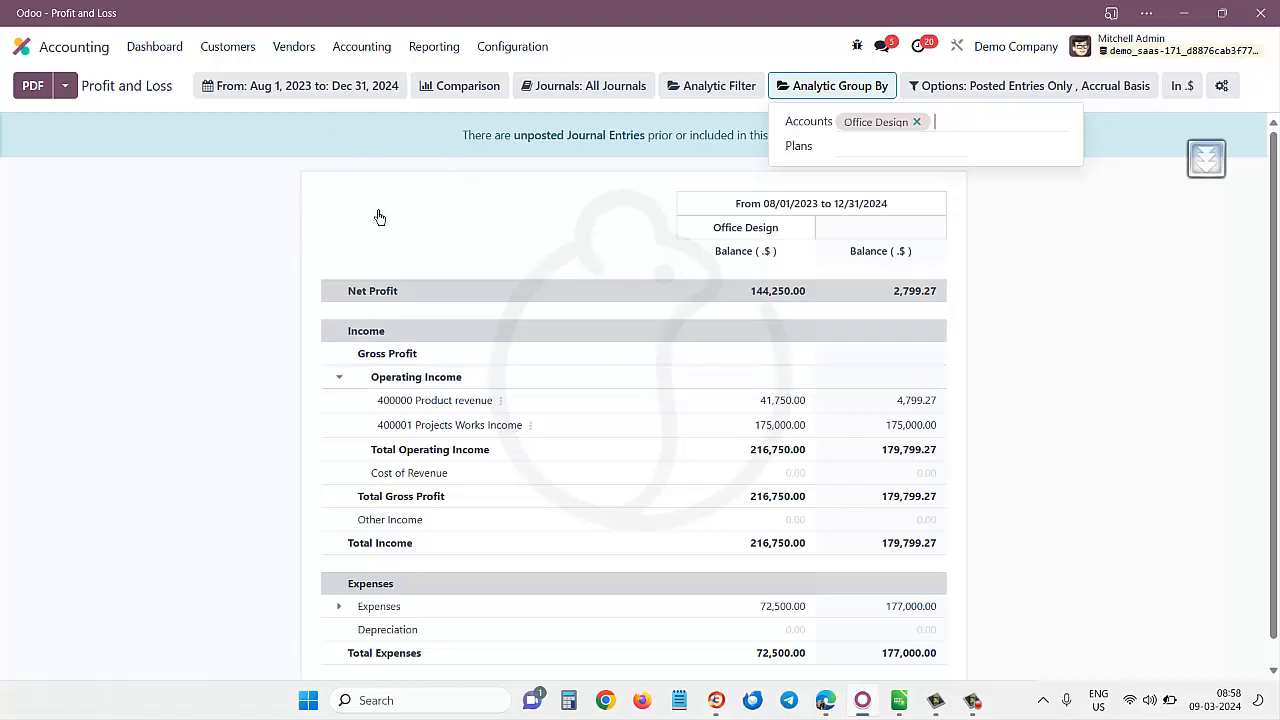
Step: Expand Expenses in the Profit and Loss report and examine the Office Design column's income, expenses and net profit
{"action": "left_click", "coordinate": [195, 433]}
{"action": "scroll", "coordinate": [370, 410], "scroll_direction": "down", "scroll_amount": 1}
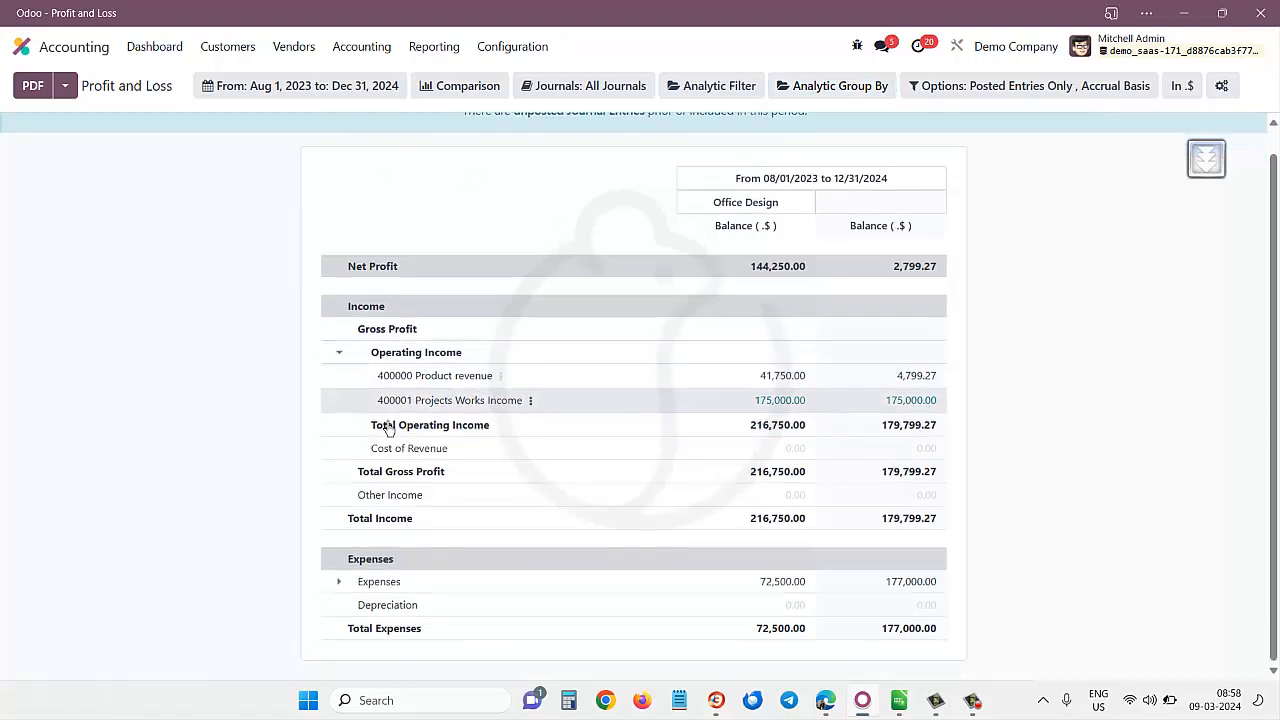
{"action": "left_click", "coordinate": [342, 584]}
{"action": "scroll", "coordinate": [300, 590], "scroll_direction": "down", "scroll_amount": 2}
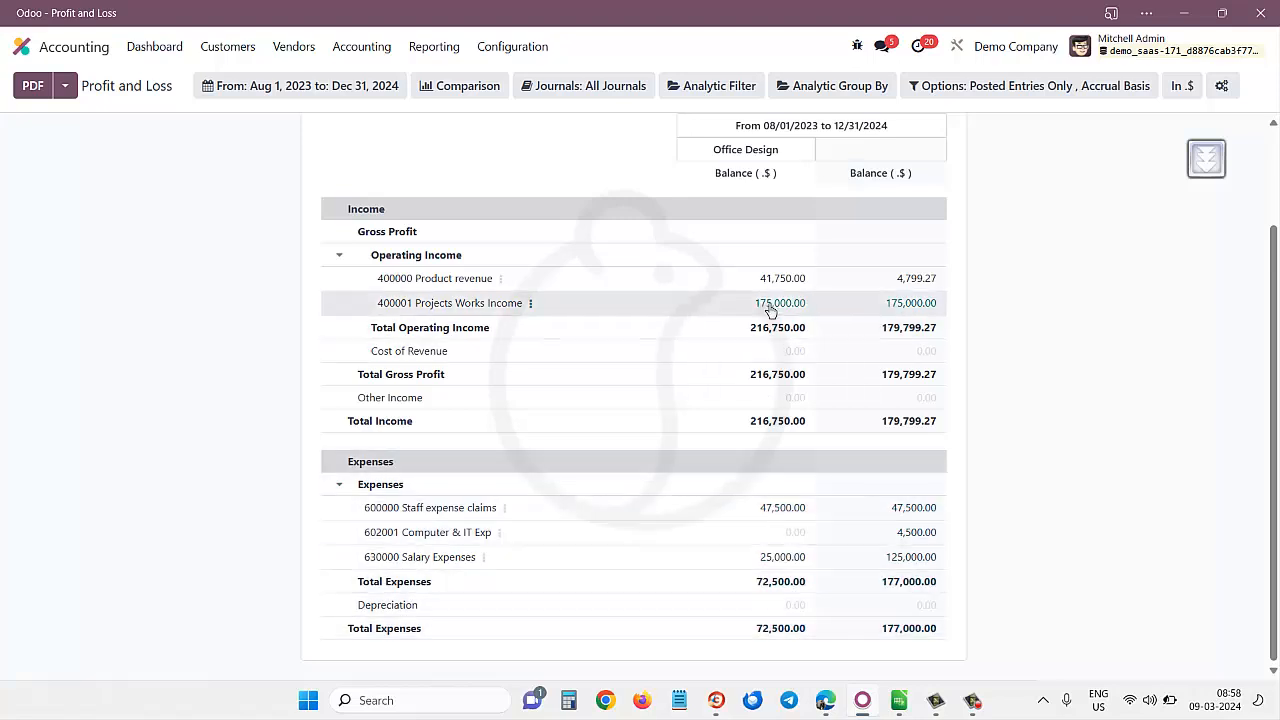
{"action": "scroll", "coordinate": [800, 305], "scroll_direction": "up", "scroll_amount": 2}
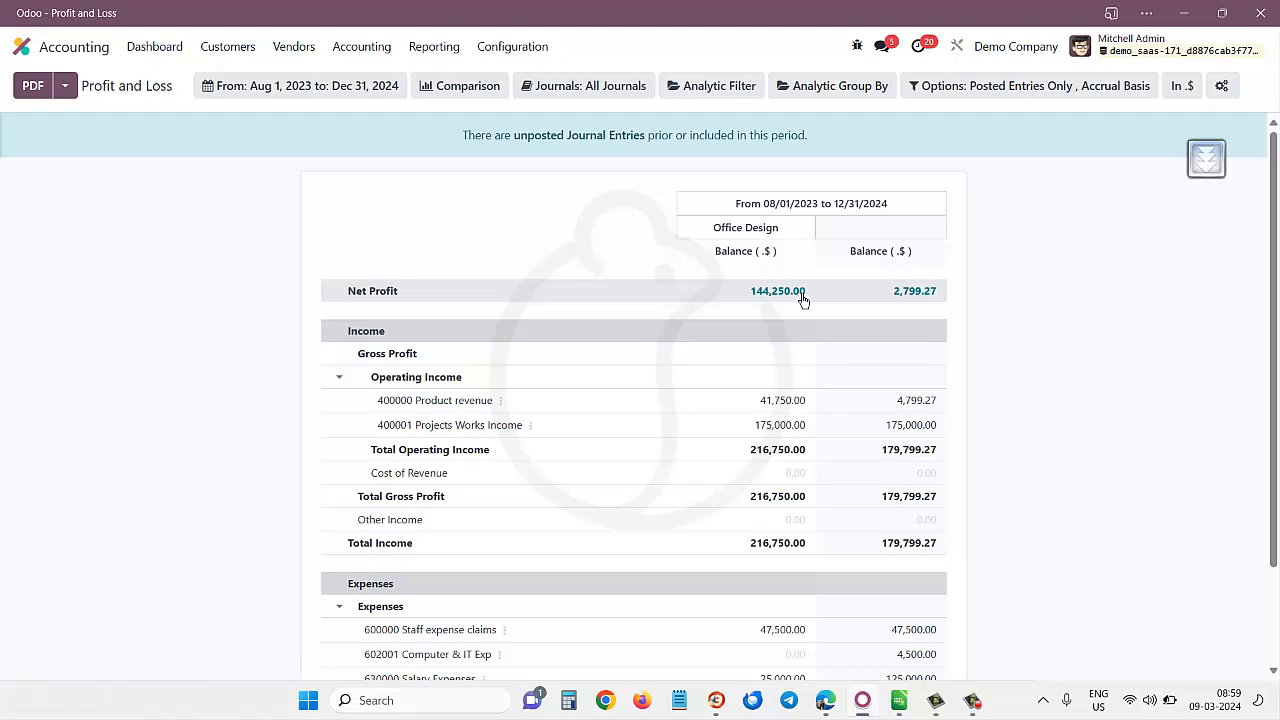
{"action": "scroll", "coordinate": [780, 400], "scroll_direction": "down", "scroll_amount": 2}
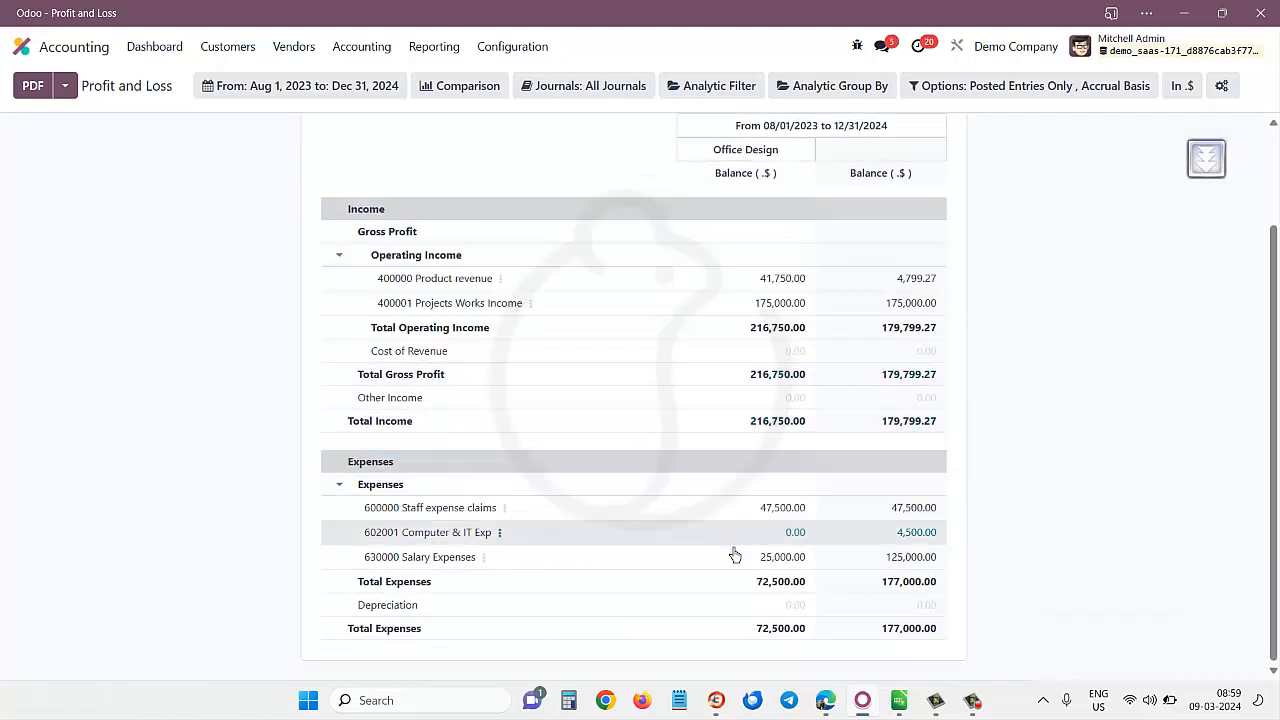
{"action": "scroll", "coordinate": [742, 420], "scroll_direction": "up", "scroll_amount": 2}
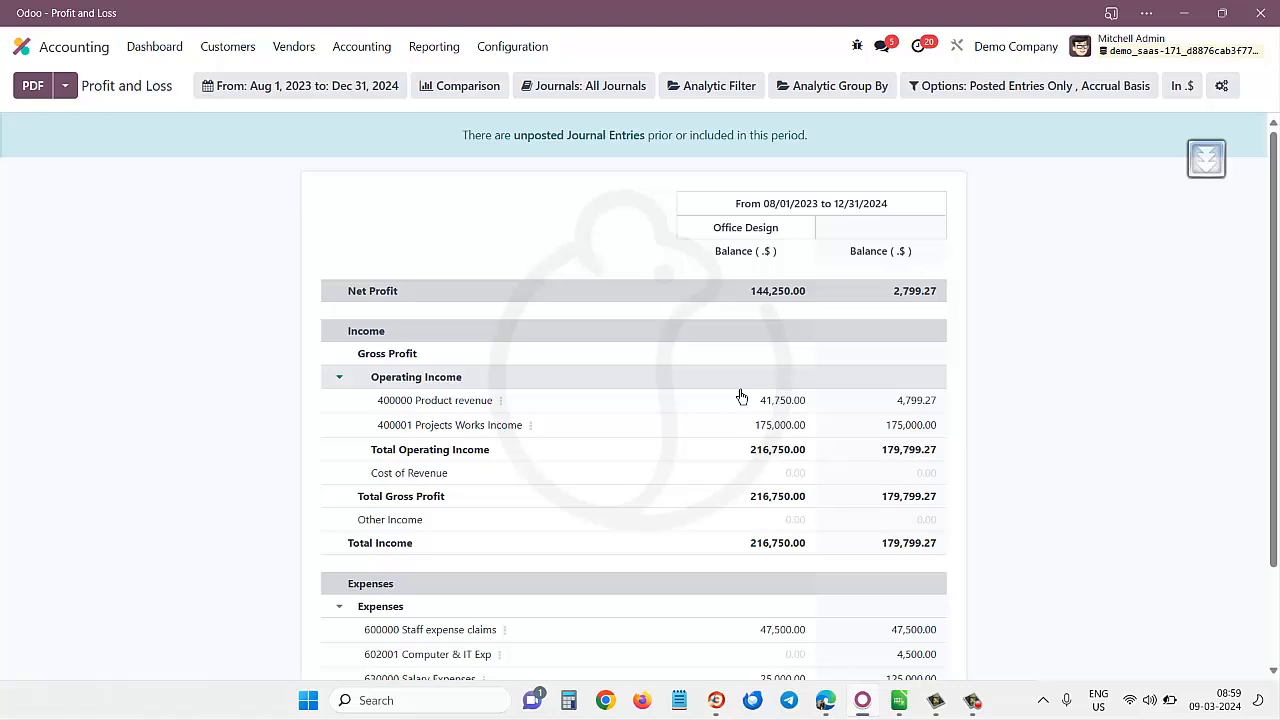